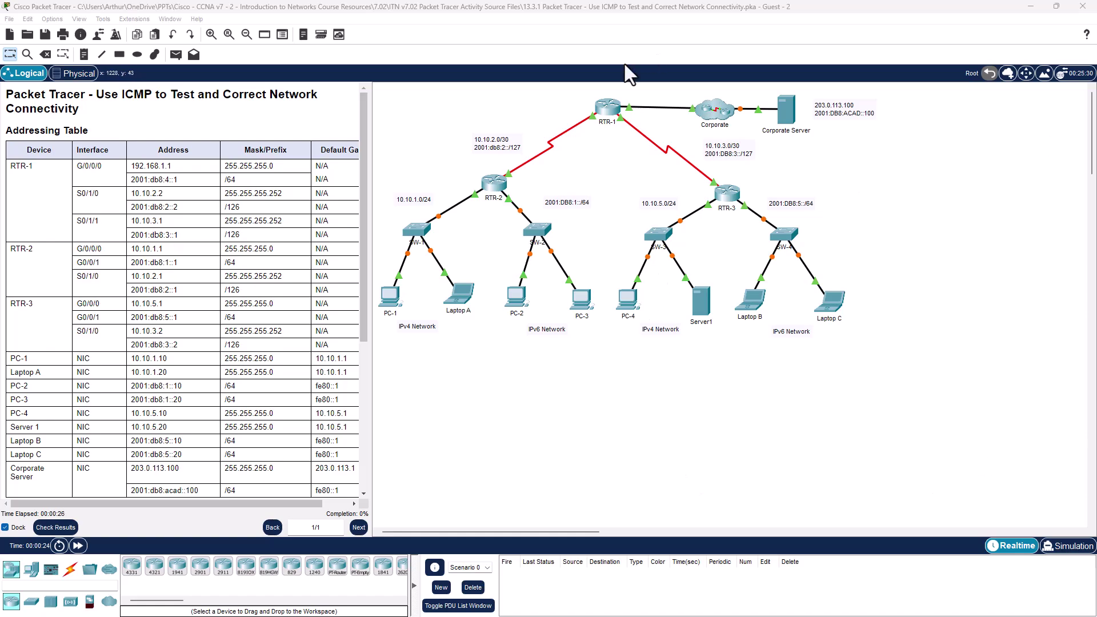
# - Widen the instructions pane to fit the whole addressing table and read the lab's objectives, background and instructions
pyautogui.moveTo(370, 254); pyautogui.dragTo(446, 262)
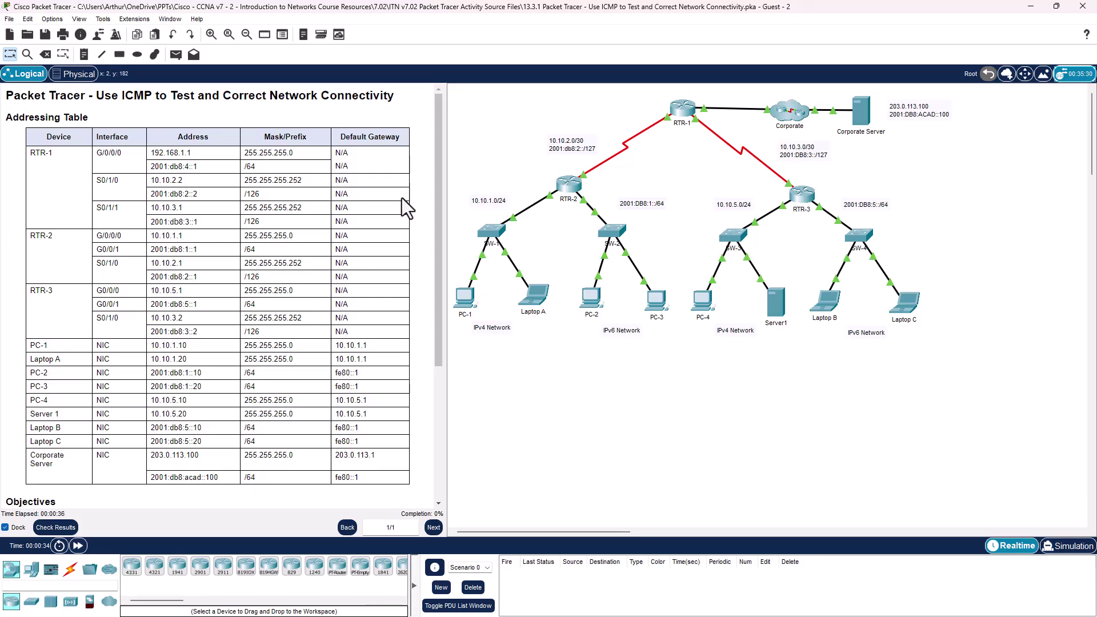
pyautogui.scroll(-6, 406, 216)
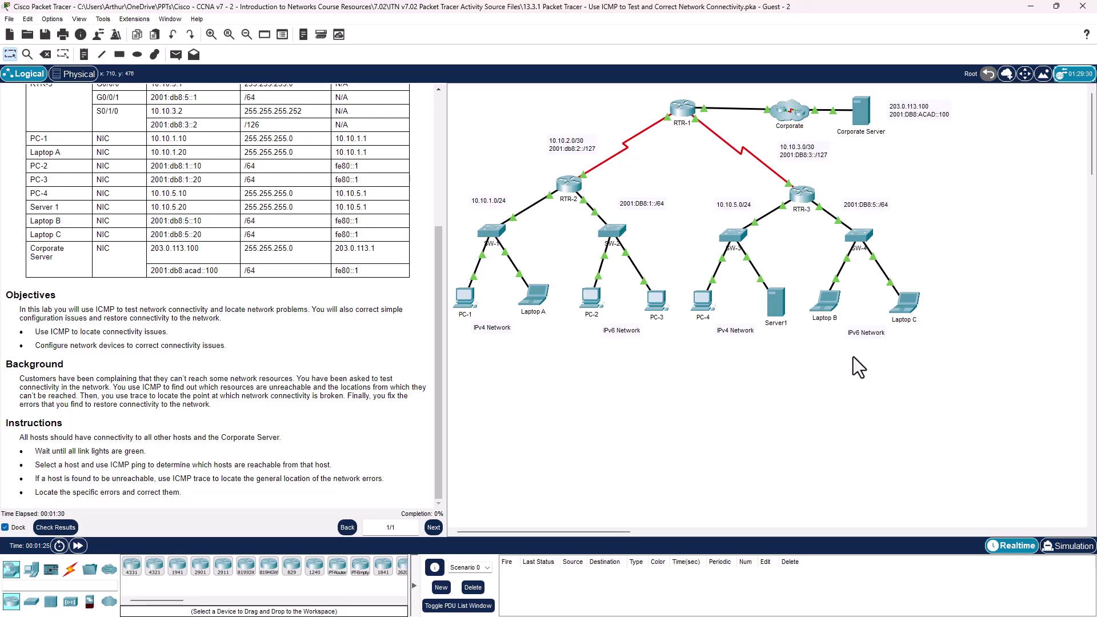
# - Open PC-1's Command Prompt, with its window moved clear of the topology, and ping Laptop A at 10.10.1.20
pyautogui.click(470, 310)
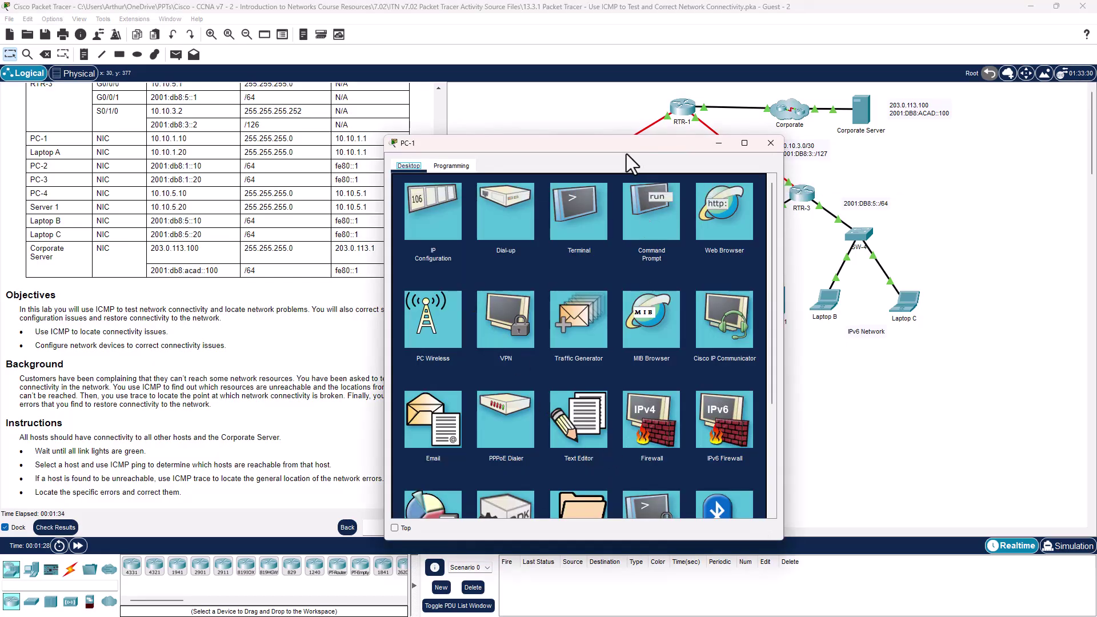
pyautogui.moveTo(626, 153); pyautogui.dragTo(458, 109)
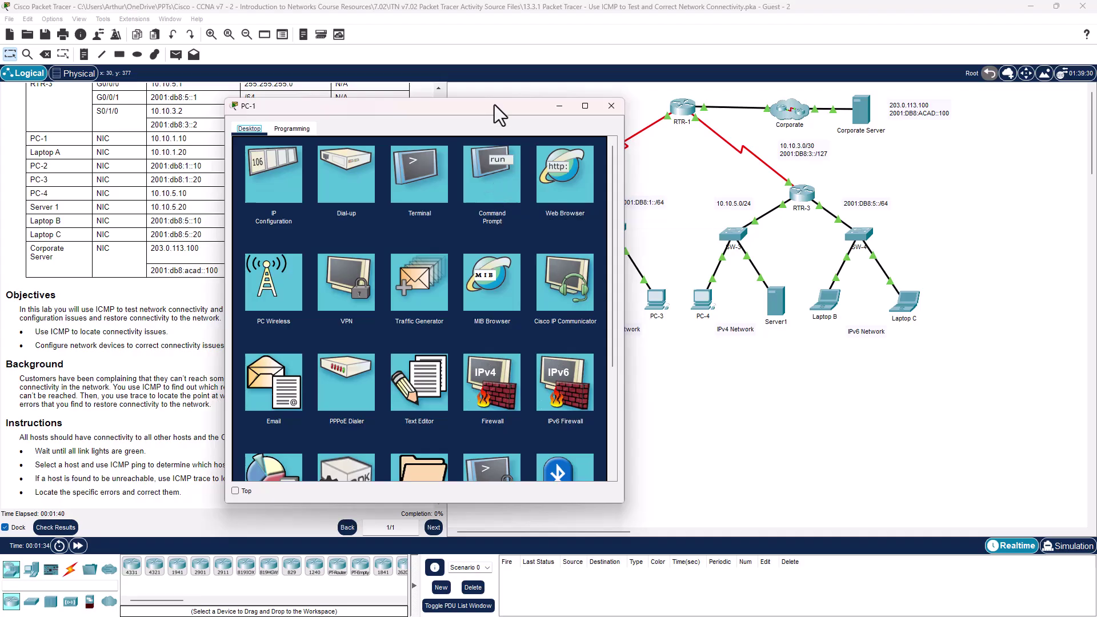
pyautogui.moveTo(495, 104); pyautogui.dragTo(389, 101)
pyautogui.click(386, 172)
pyautogui.write('p')
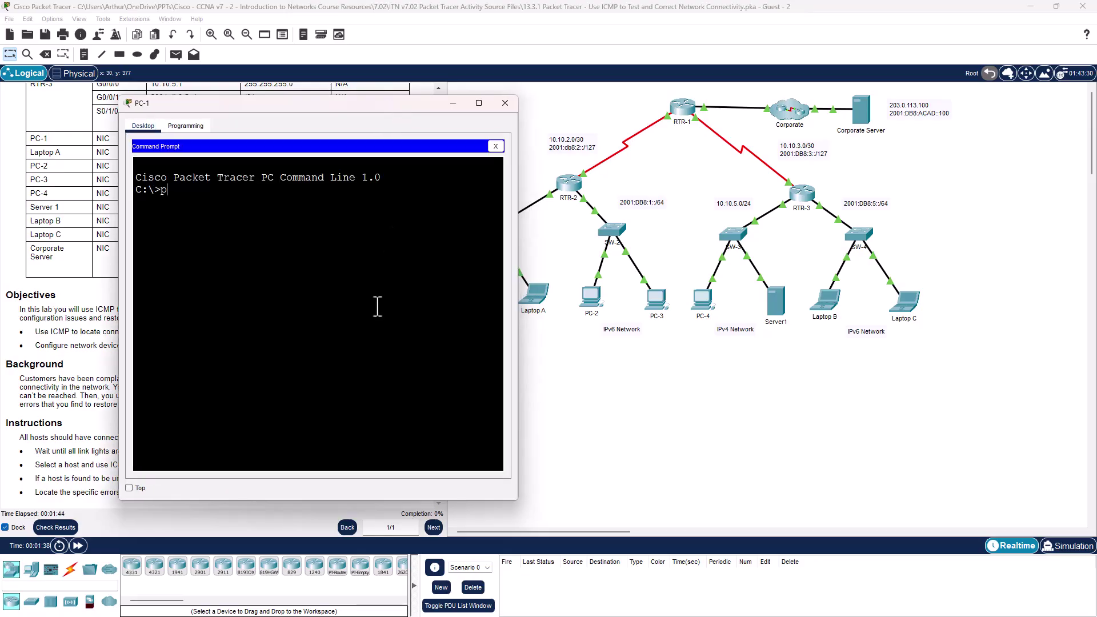
pyautogui.write('ing')
pyautogui.moveTo(361, 105); pyautogui.dragTo(287, 110)
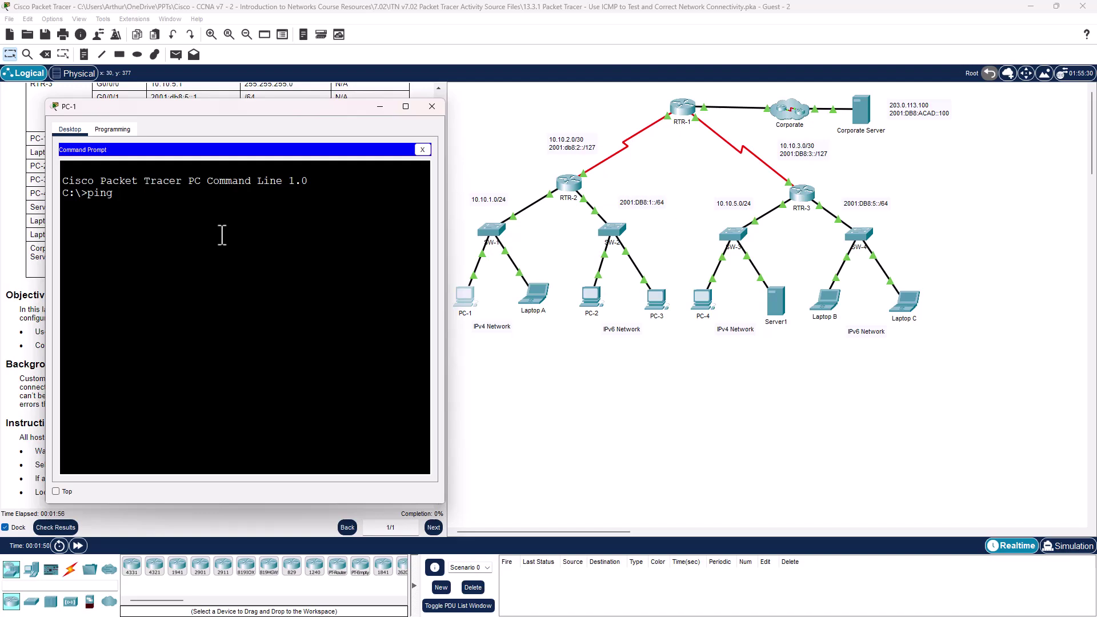
pyautogui.write('10.10.1.20')
pyautogui.press('Return')
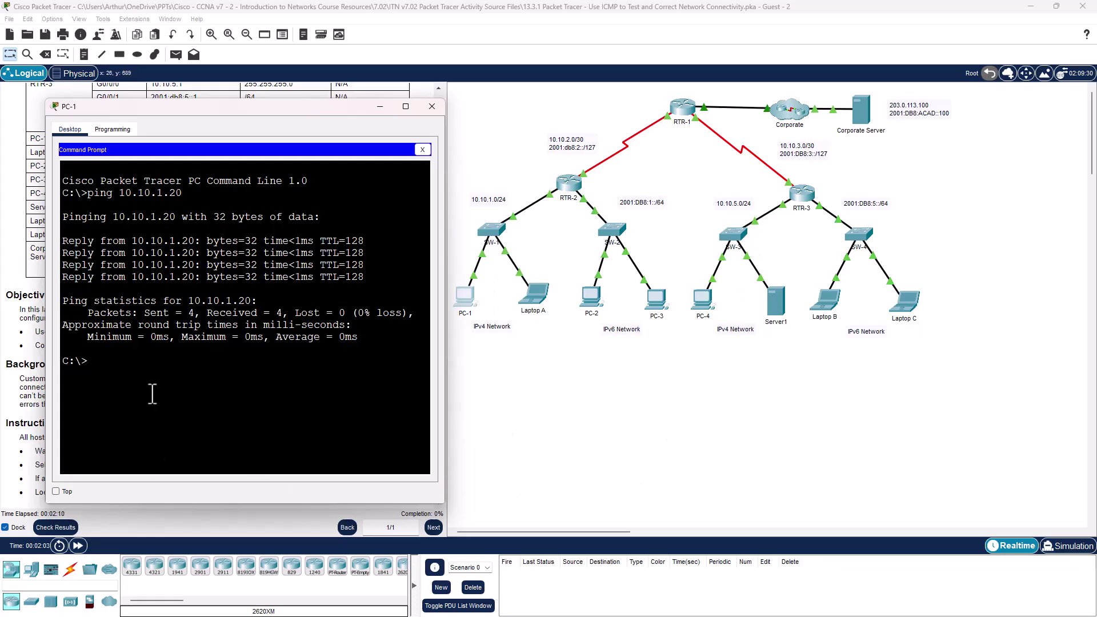
# - From PC-1, ping PC-4 at 10.10.5.10
pyautogui.write('ping')
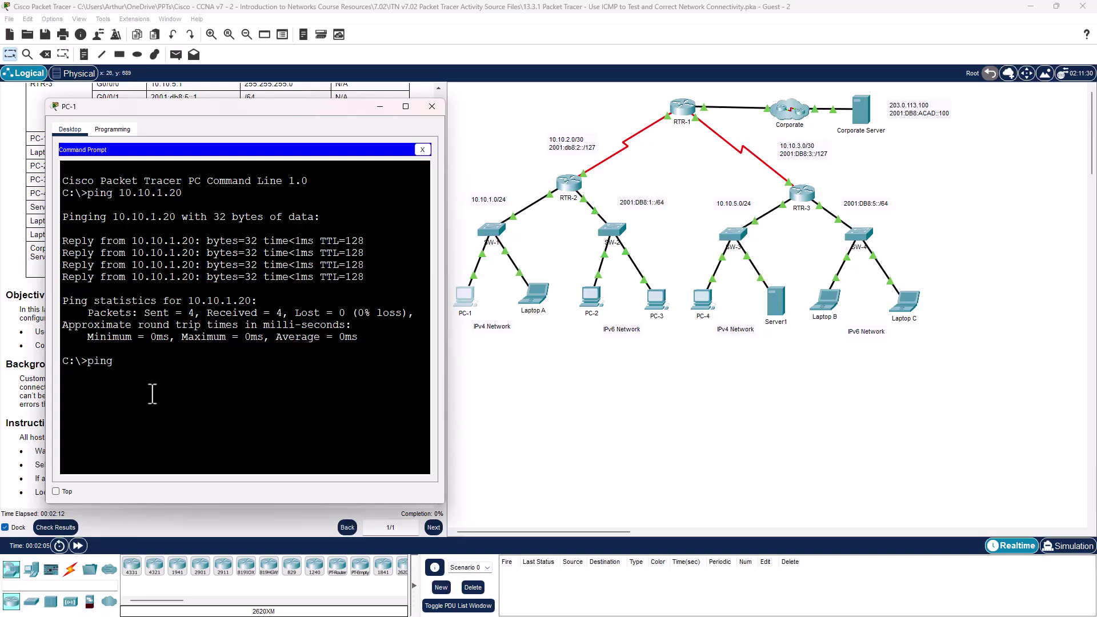
pyautogui.write(' 10.10.5.10')
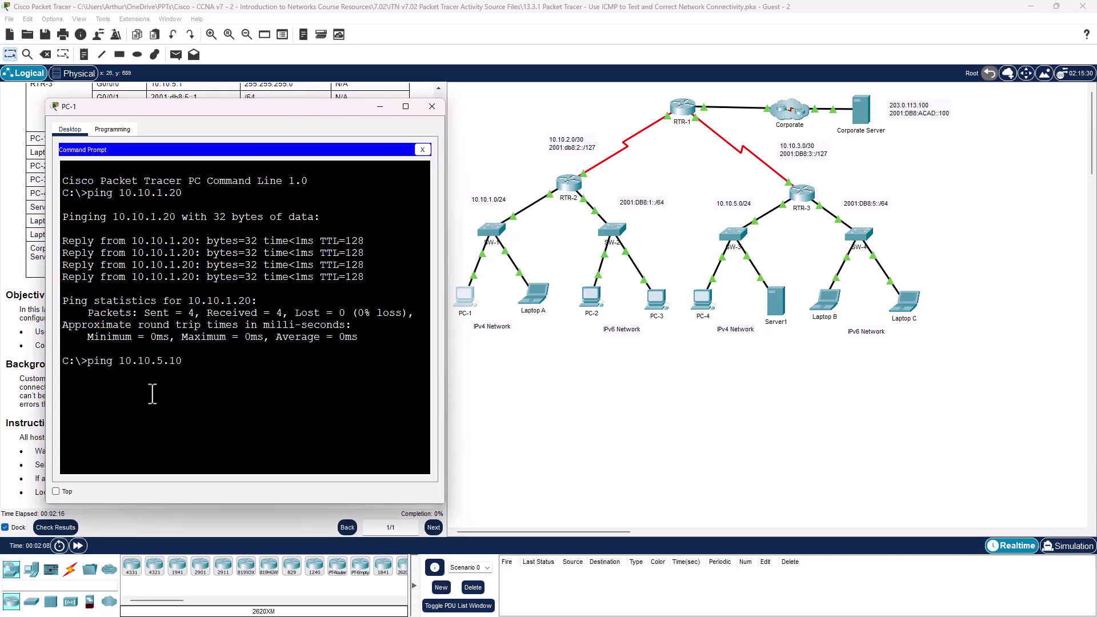
pyautogui.press('Return')
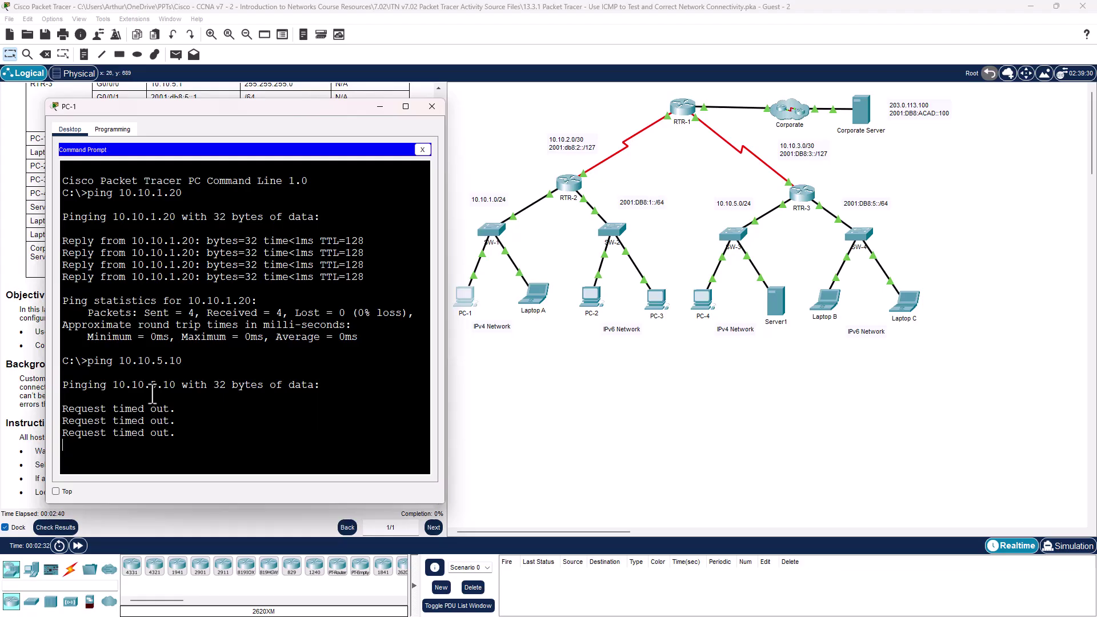
# - From PC-1, ping Server1 at 10.10.5.20
pyautogui.press('Up')
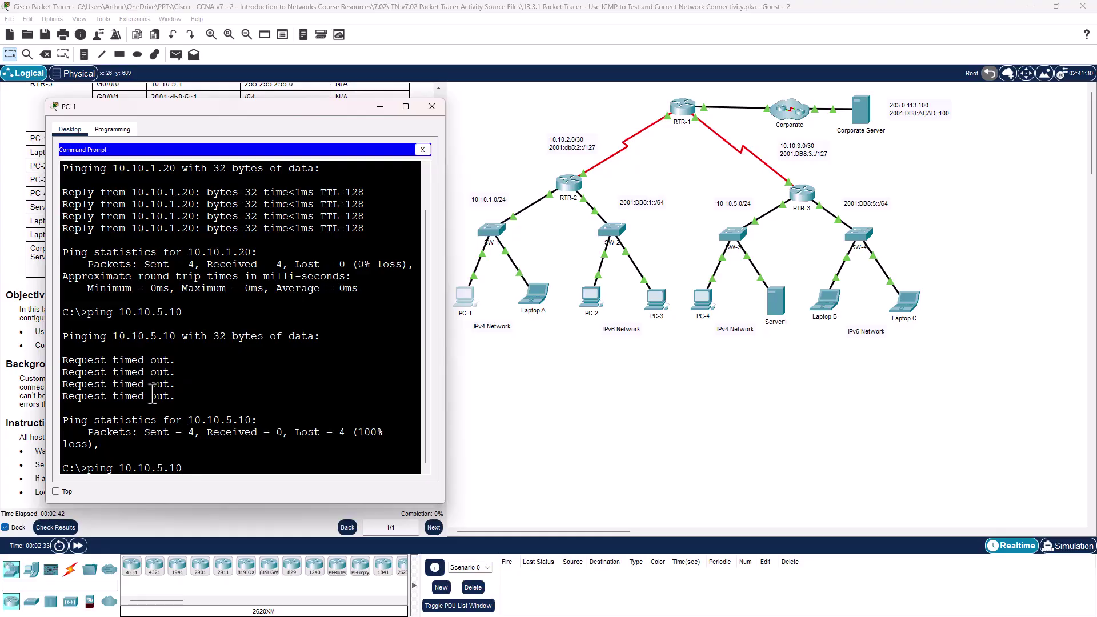
pyautogui.press('BackSpace')
pyautogui.press('BackSpace')
pyautogui.write('20')
pyautogui.press('Return')
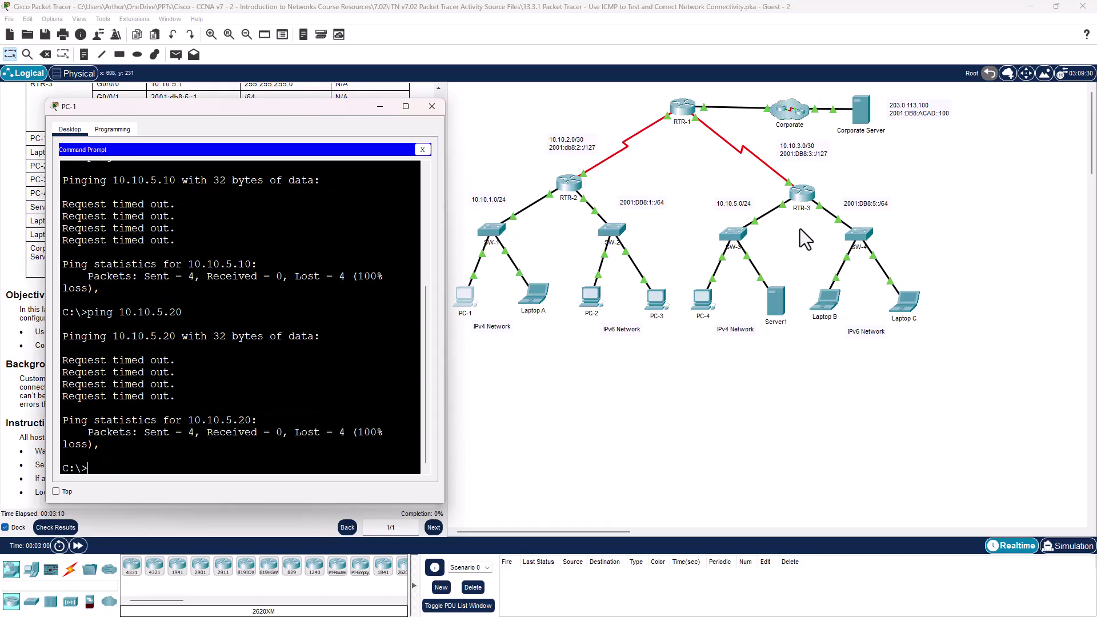
# - From PC-1, ping the RTR-3 gateway at 10.10.5.1 and close the PC-1 window
pyautogui.click(320, 367)
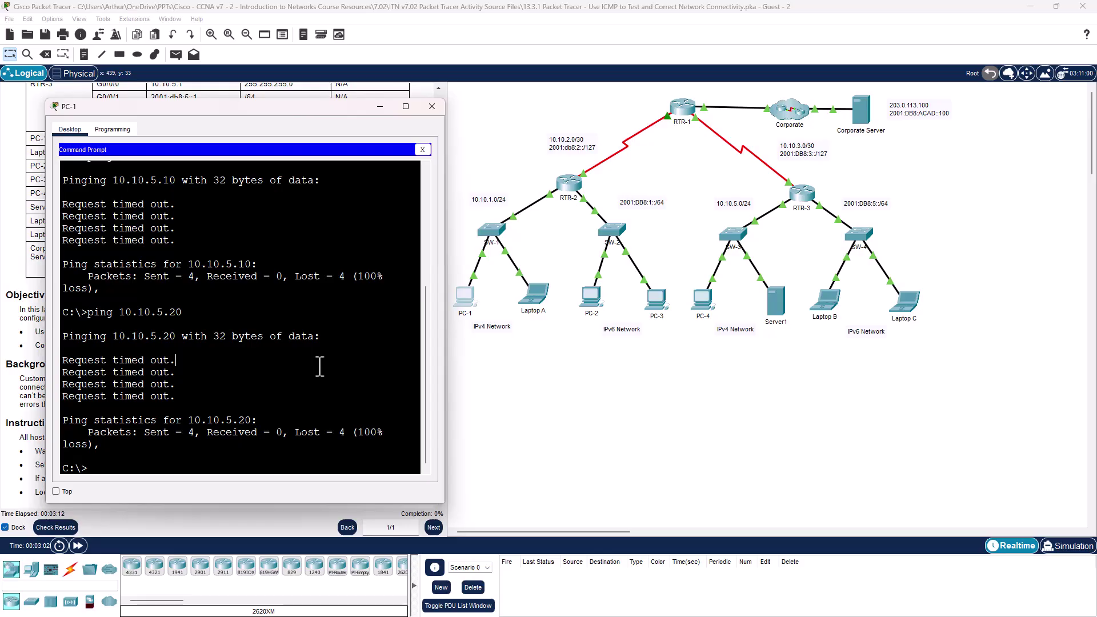
pyautogui.press('Up')
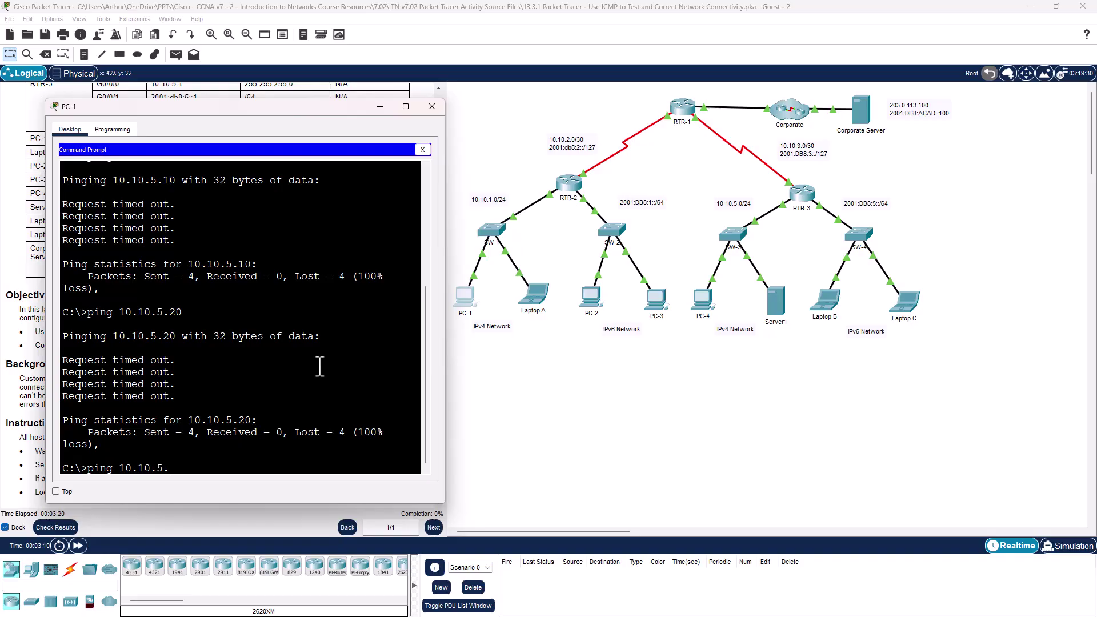
pyautogui.write('1')
pyautogui.press('Return')
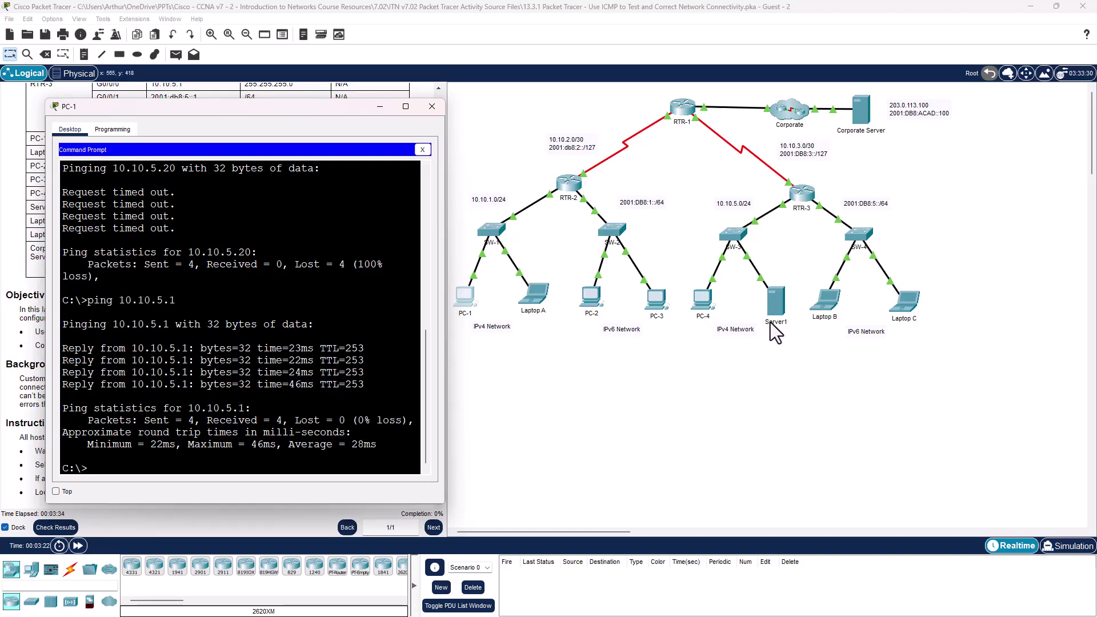
pyautogui.click(432, 107)
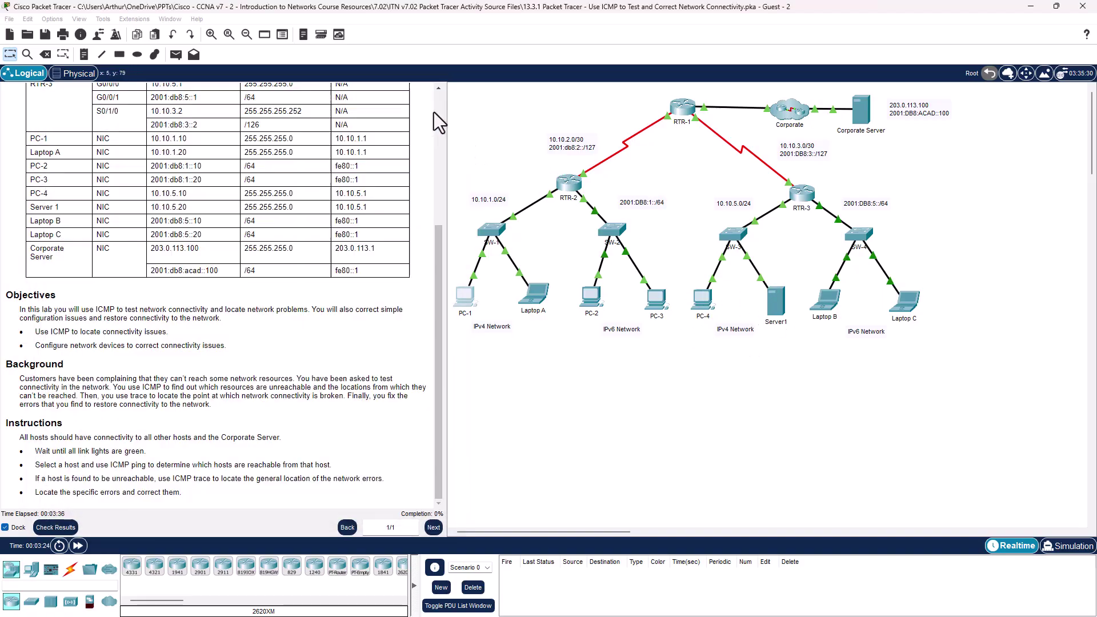
# - Run ipconfig in PC-4's Command Prompt and check its default gateway against the addressing table
pyautogui.click(702, 299)
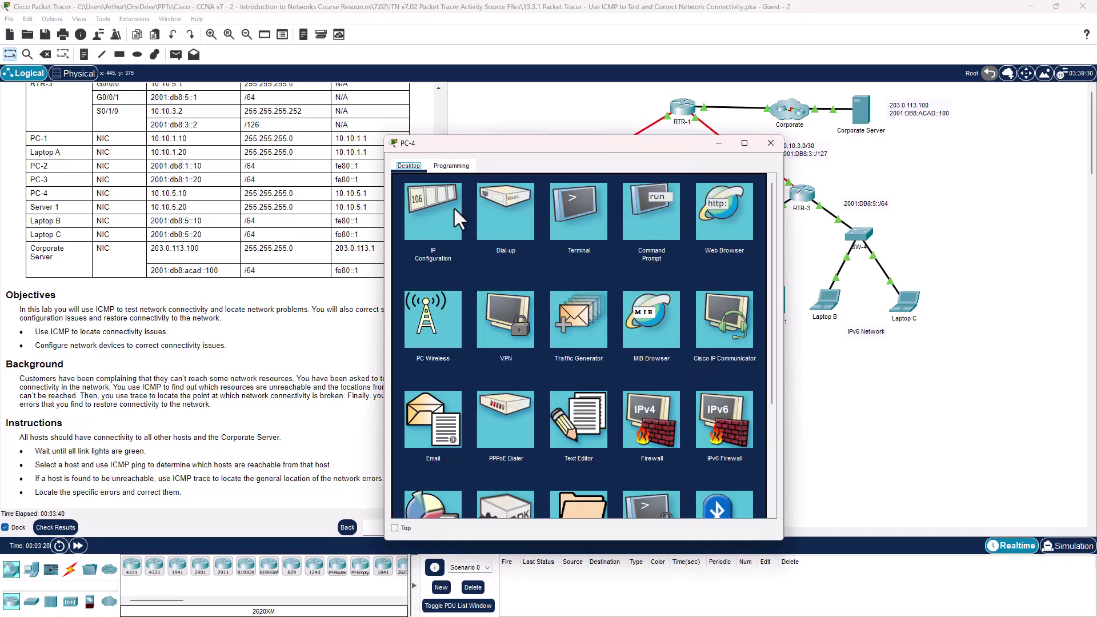
pyautogui.click(645, 215)
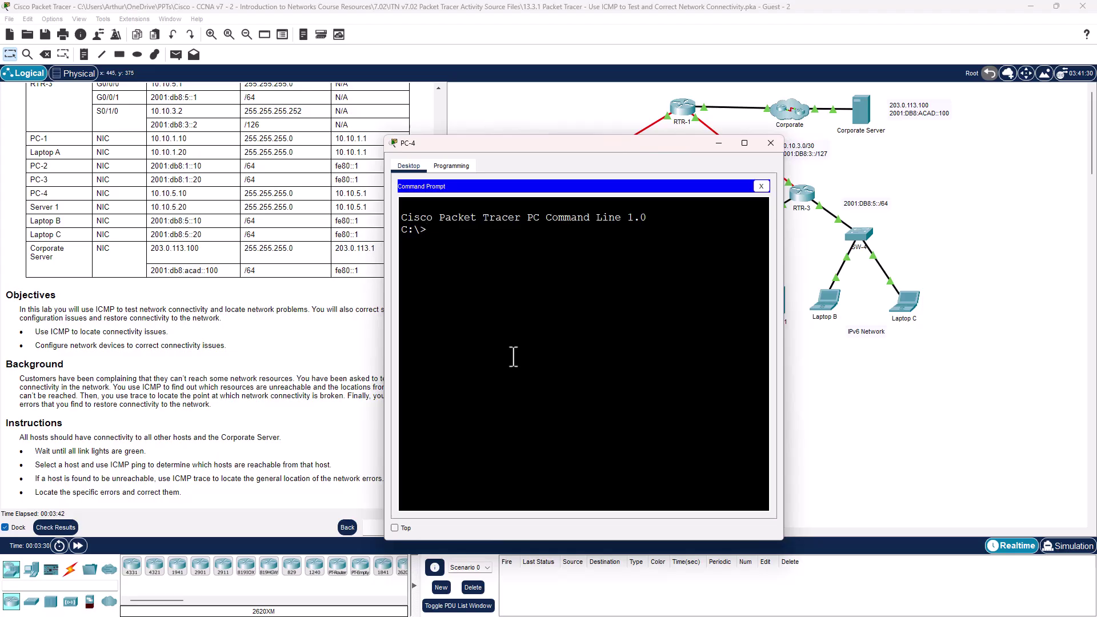
pyautogui.write('ipconfig')
pyautogui.press('Return')
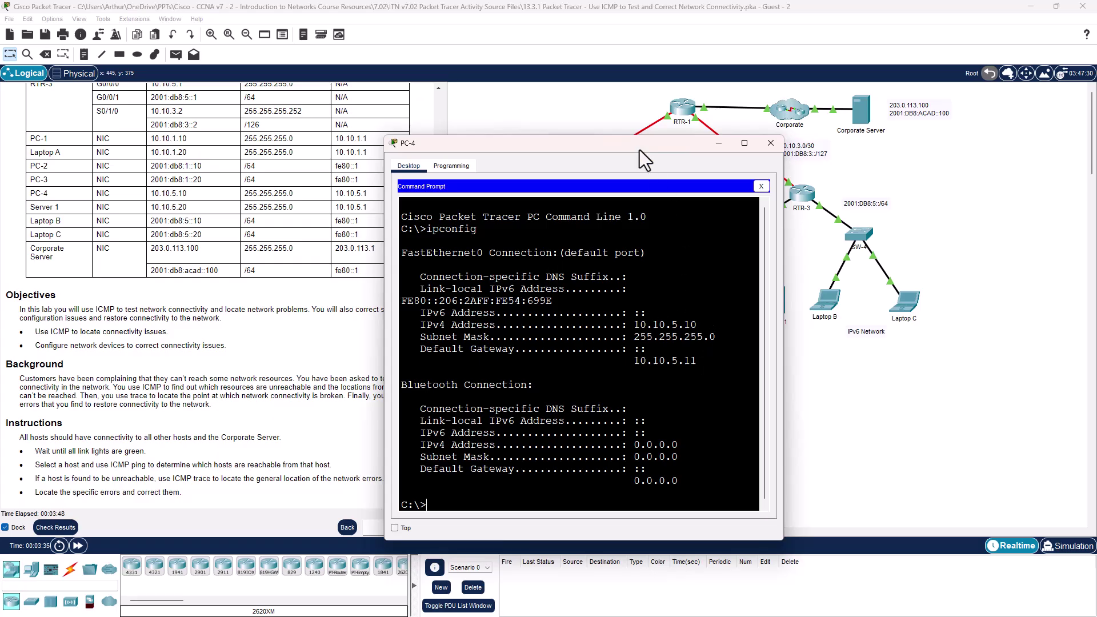
pyautogui.moveTo(639, 150); pyautogui.dragTo(481, 119)
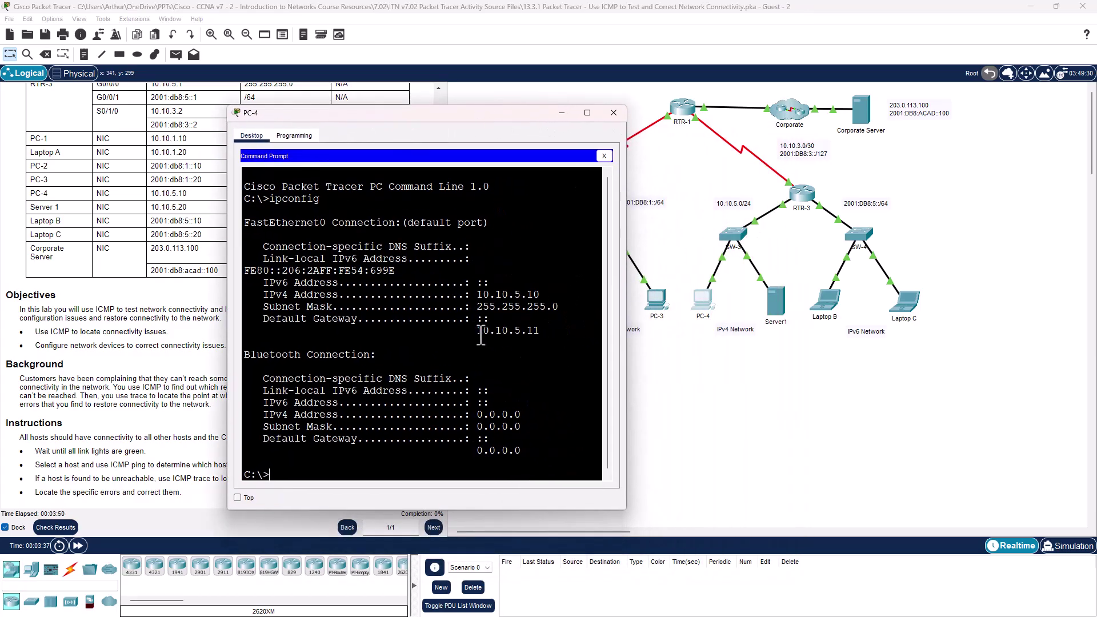
pyautogui.moveTo(478, 330); pyautogui.dragTo(533, 331)
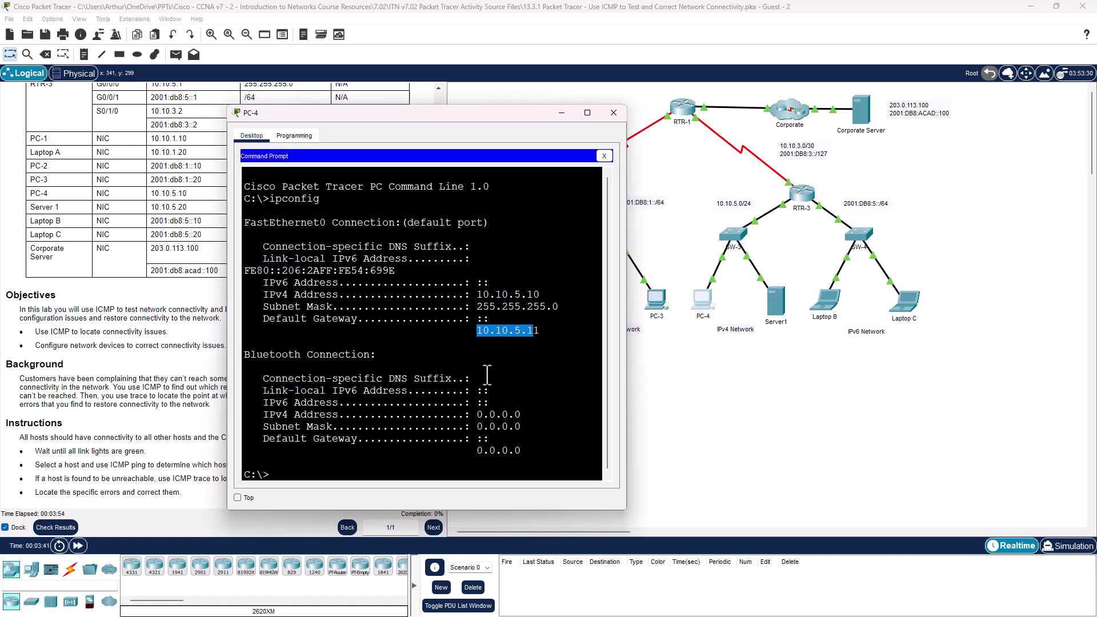
pyautogui.moveTo(542, 332); pyautogui.dragTo(528, 332)
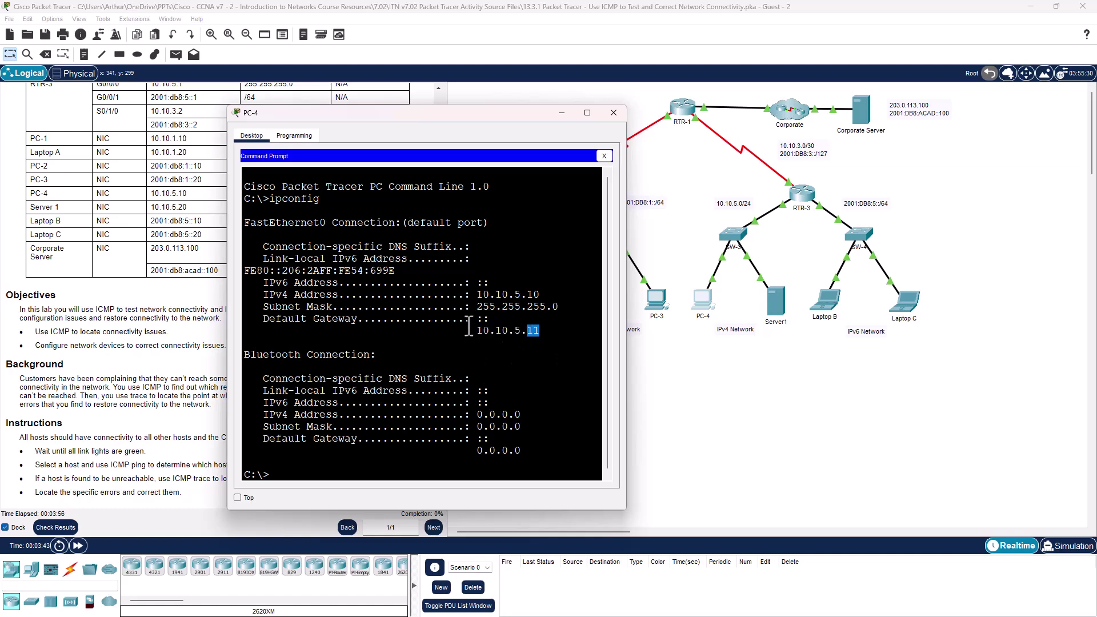
# - Set PC-4's IPv4 default gateway to 10.10.5.1 in its IP configuration and close the device window
pyautogui.click(603, 156)
pyautogui.click(269, 216)
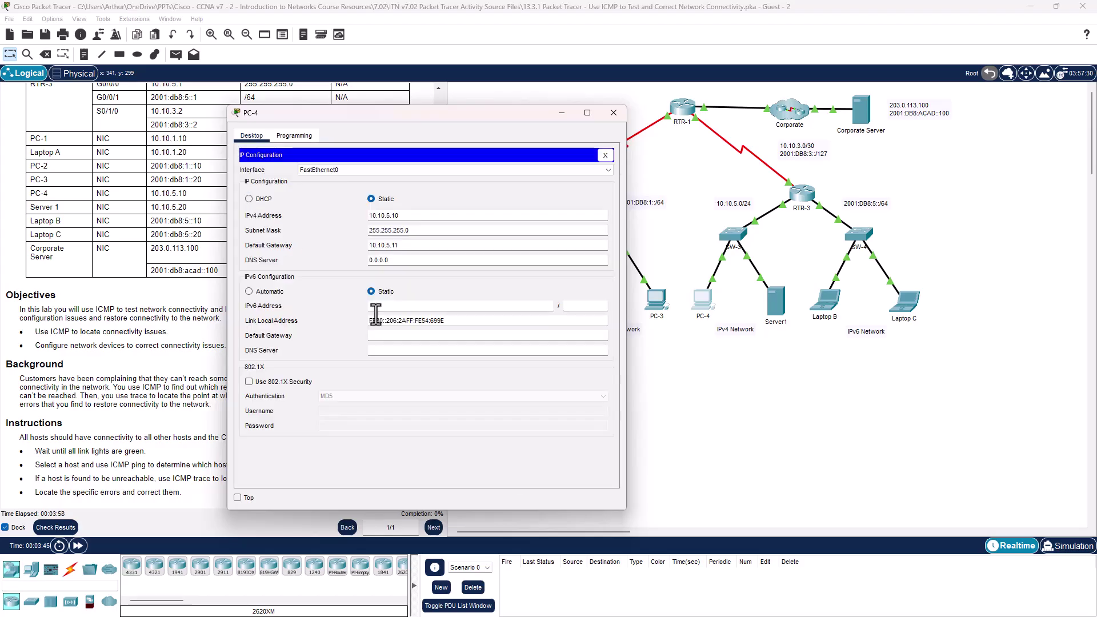
pyautogui.click(421, 246)
pyautogui.press('BackSpace')
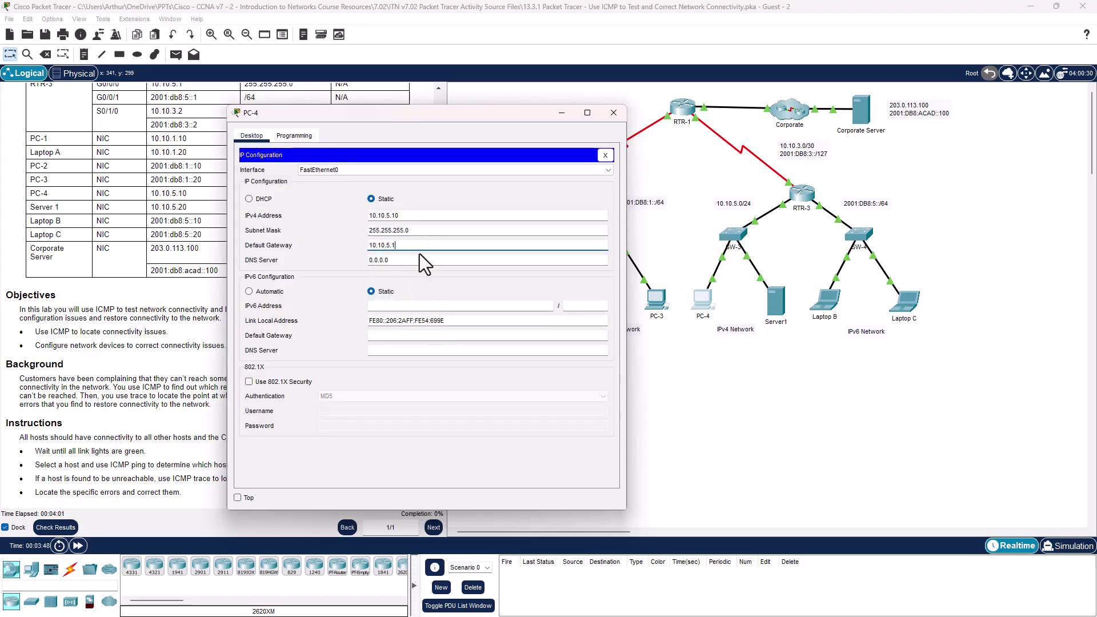
pyautogui.click(613, 114)
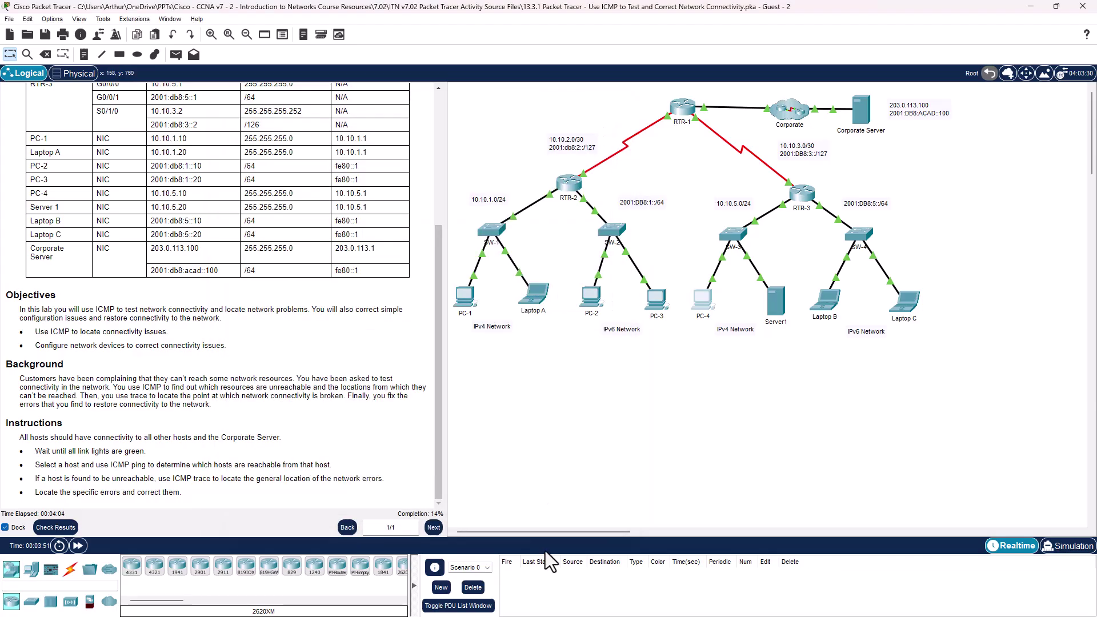
# - Retest connectivity by pinging 10.10.5.10 again from PC-1's Command Prompt, and close the device window
pyautogui.click(464, 296)
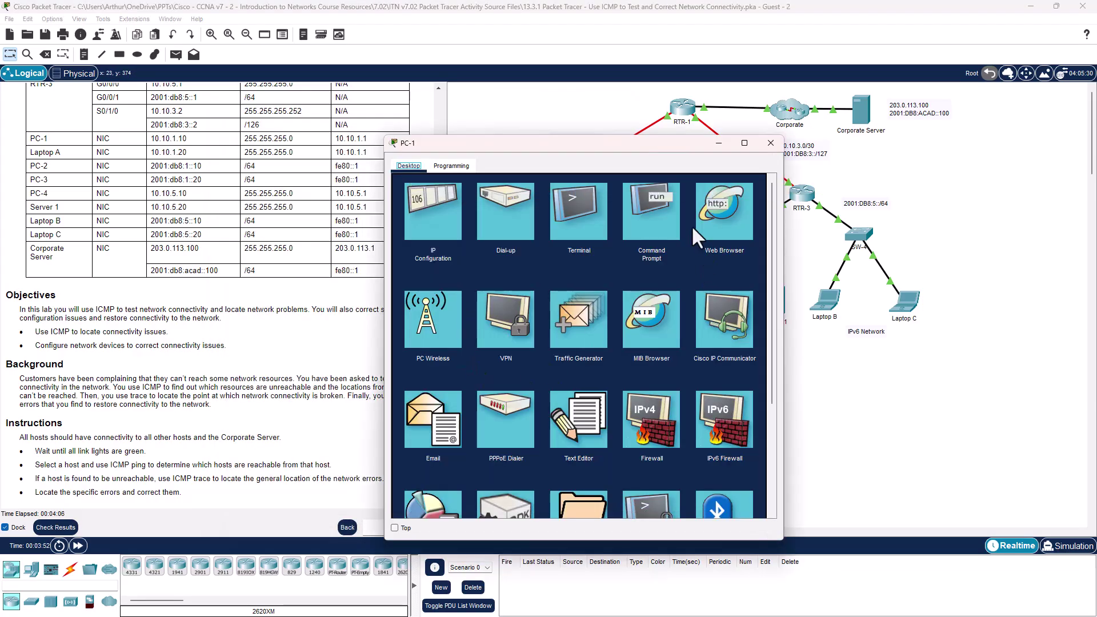
pyautogui.click(651, 211)
pyautogui.press('Return')
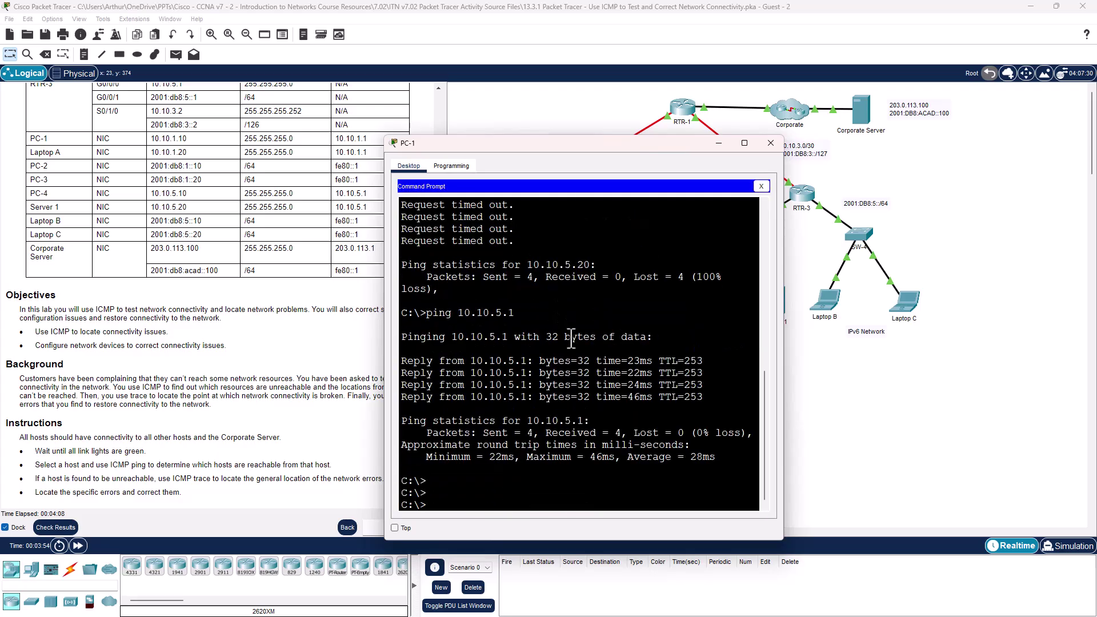
pyautogui.press('Up')
pyautogui.press('Up')
pyautogui.press('Return')
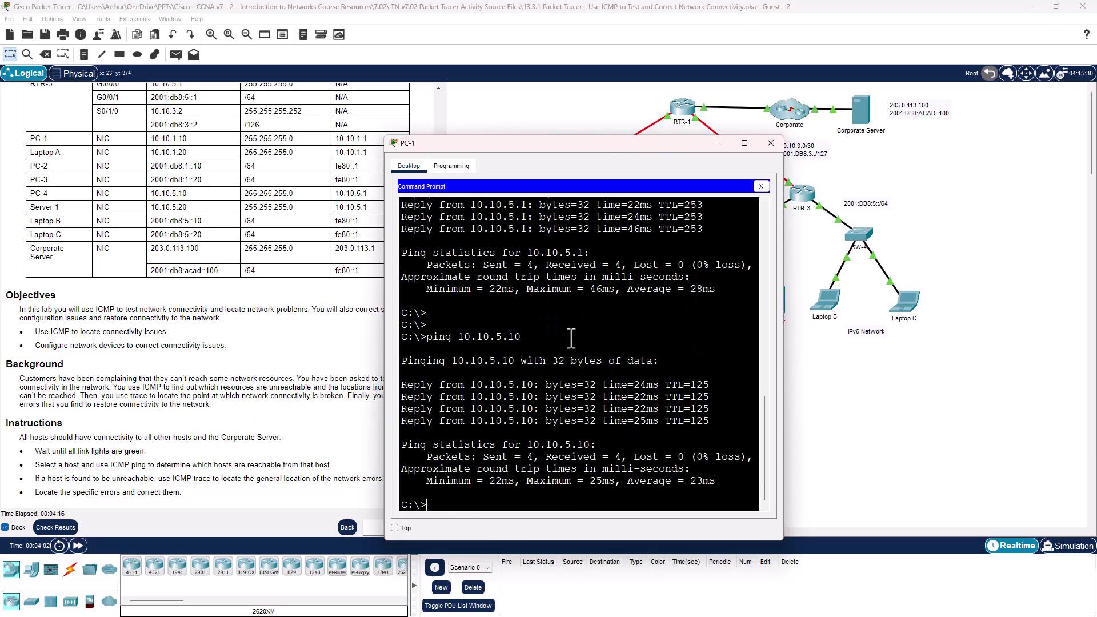
pyautogui.click(771, 143)
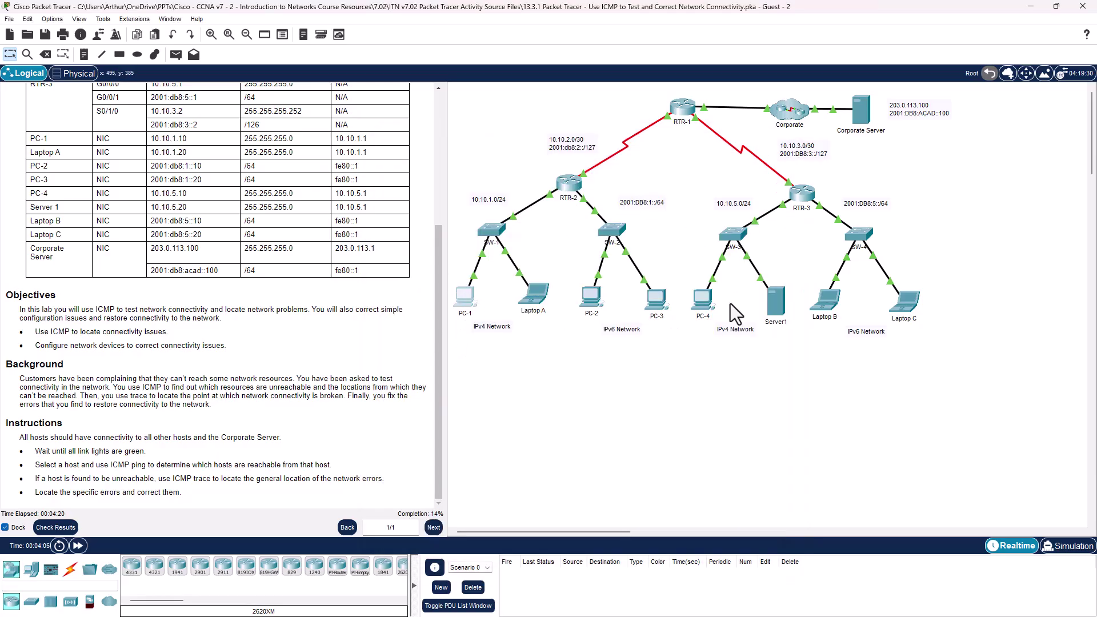
# - Run ipconfig in Server1's Command Prompt, widen the window and examine the autoconfiguration IPv4 address line
pyautogui.click(777, 308)
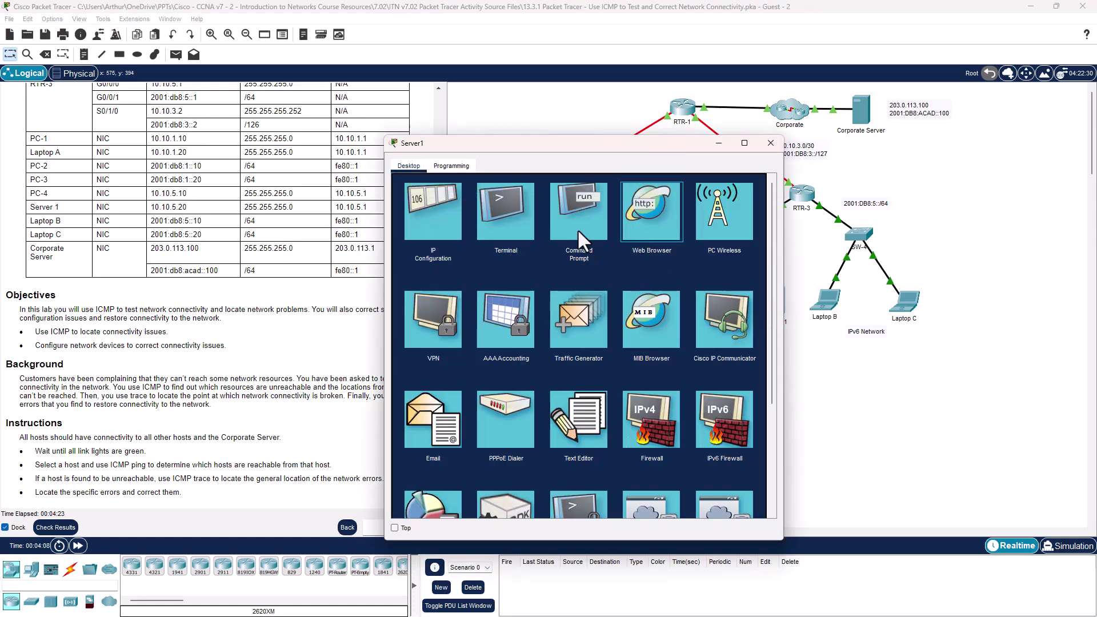
pyautogui.click(650, 230)
pyautogui.click(762, 184)
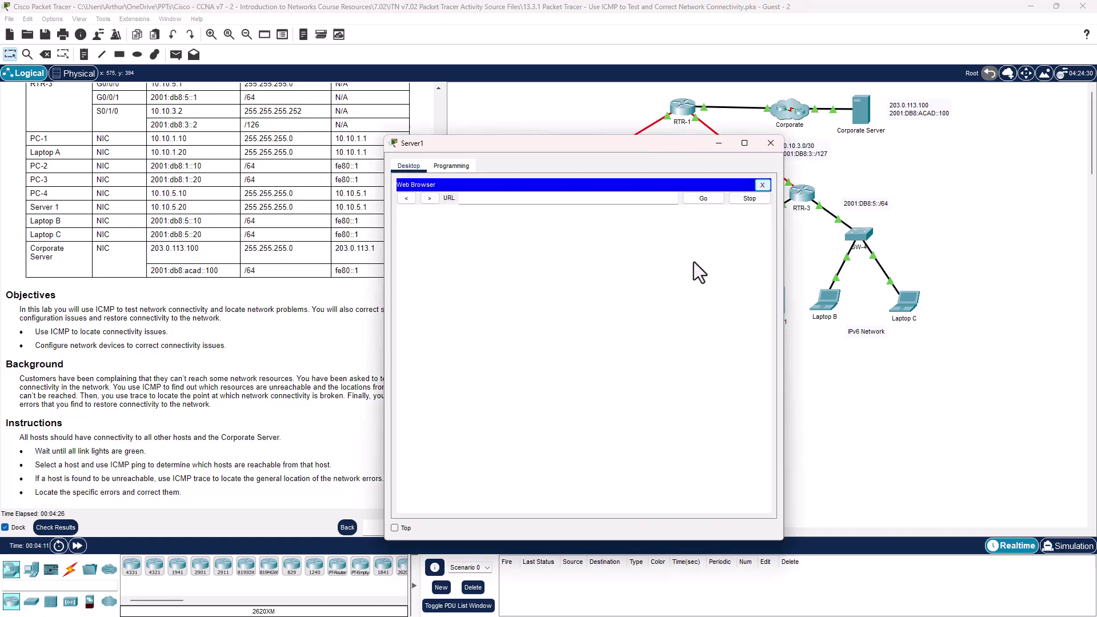
pyautogui.click(592, 217)
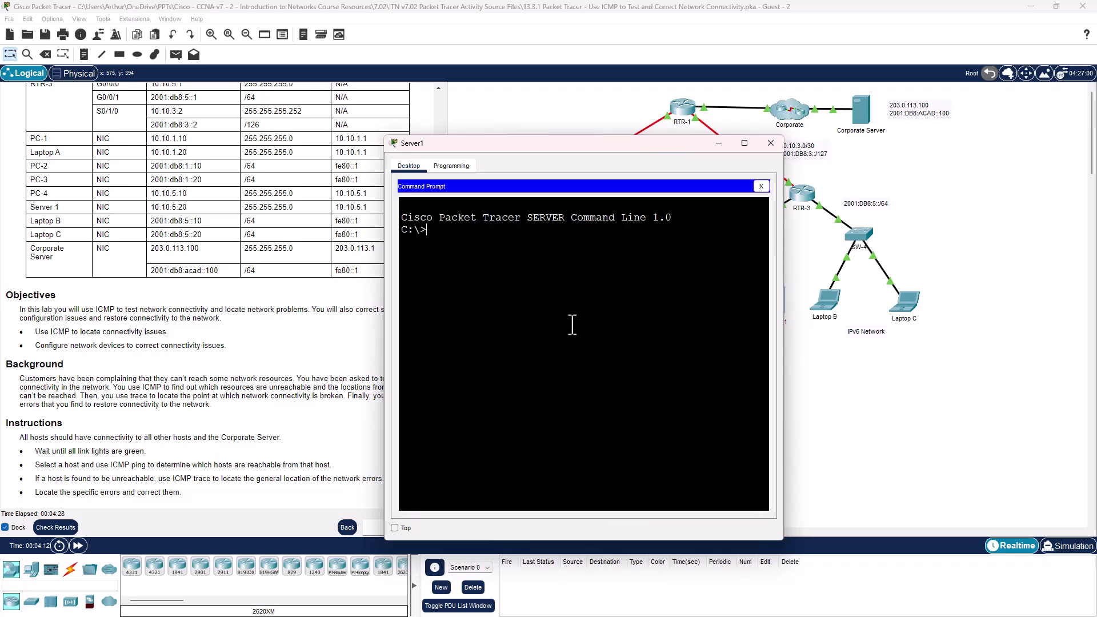
pyautogui.write('ipconfig')
pyautogui.press('Return')
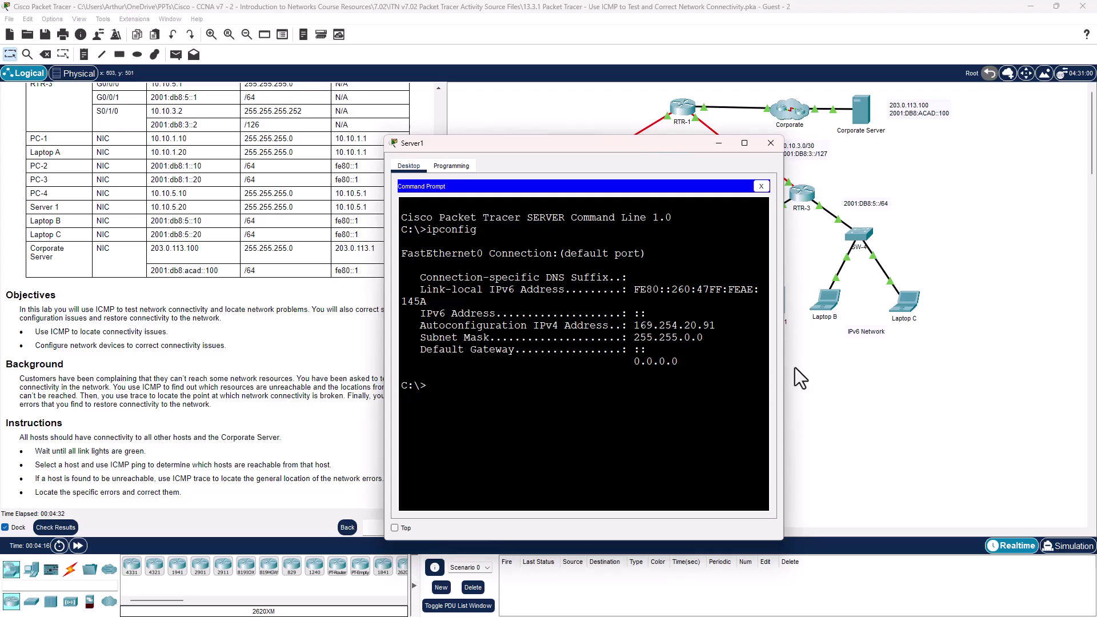
pyautogui.moveTo(781, 336); pyautogui.dragTo(974, 336)
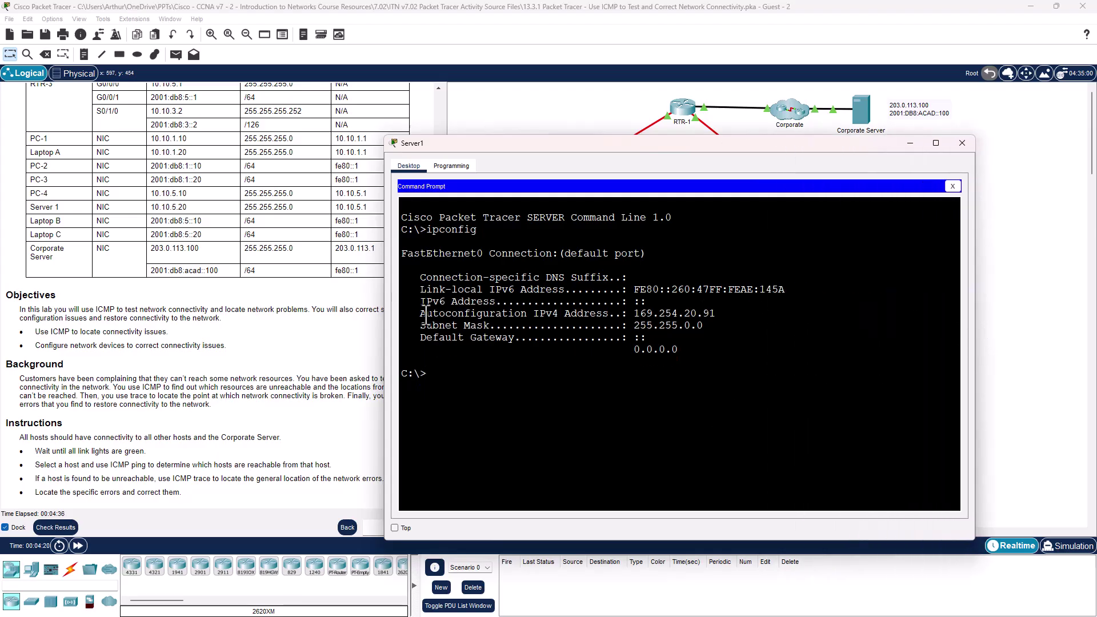
pyautogui.moveTo(419, 313); pyautogui.dragTo(724, 313)
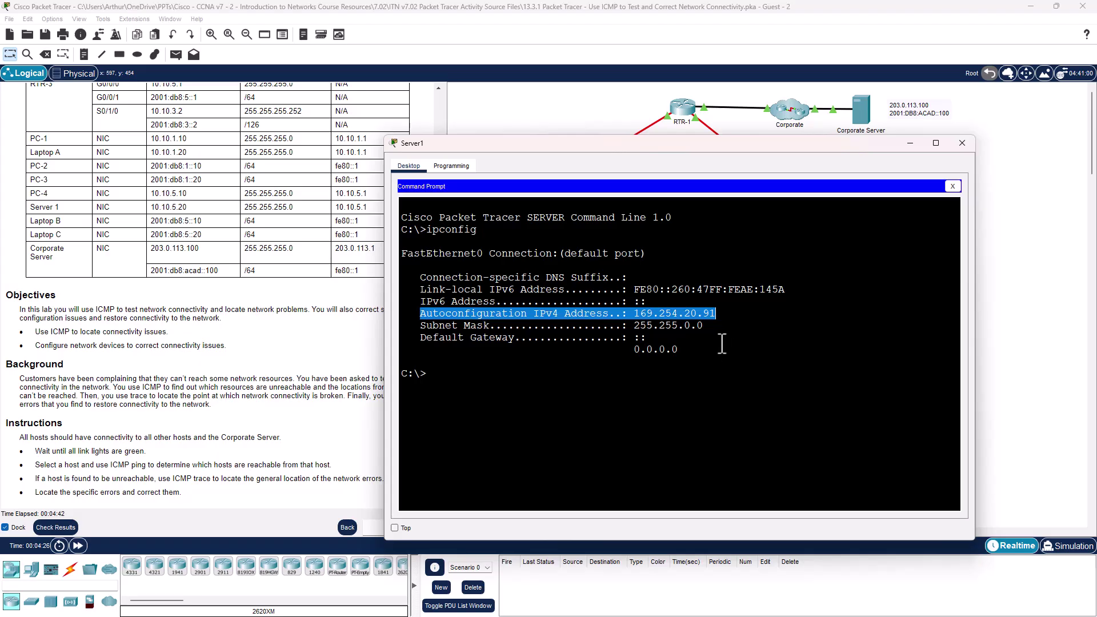
# - Check Server1's default gateway in the ipconfig output, and switch its IPv4 configuration to static with address 10.10.5.2 and subnet mask 255.255.255.0
pyautogui.moveTo(635, 347); pyautogui.dragTo(686, 352)
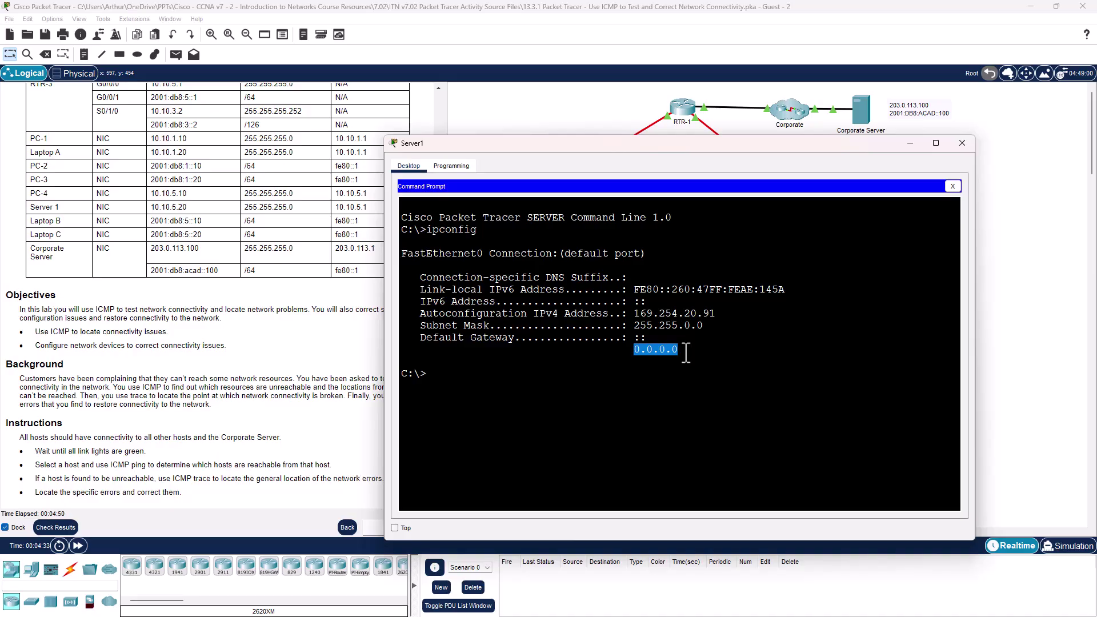
pyautogui.click(952, 186)
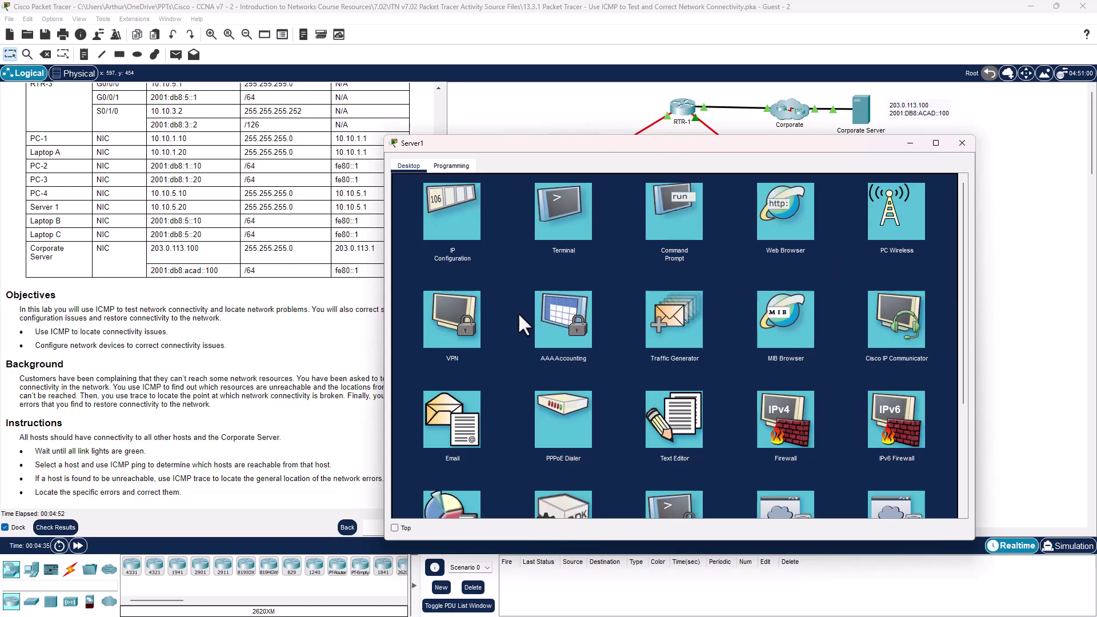
pyautogui.click(449, 216)
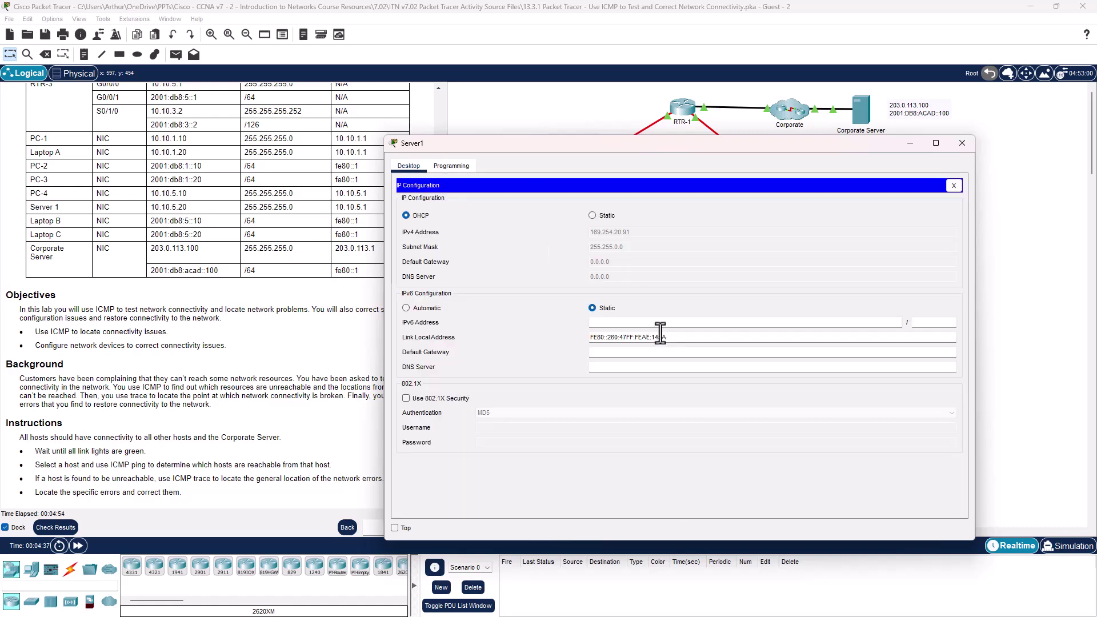
pyautogui.click(592, 215)
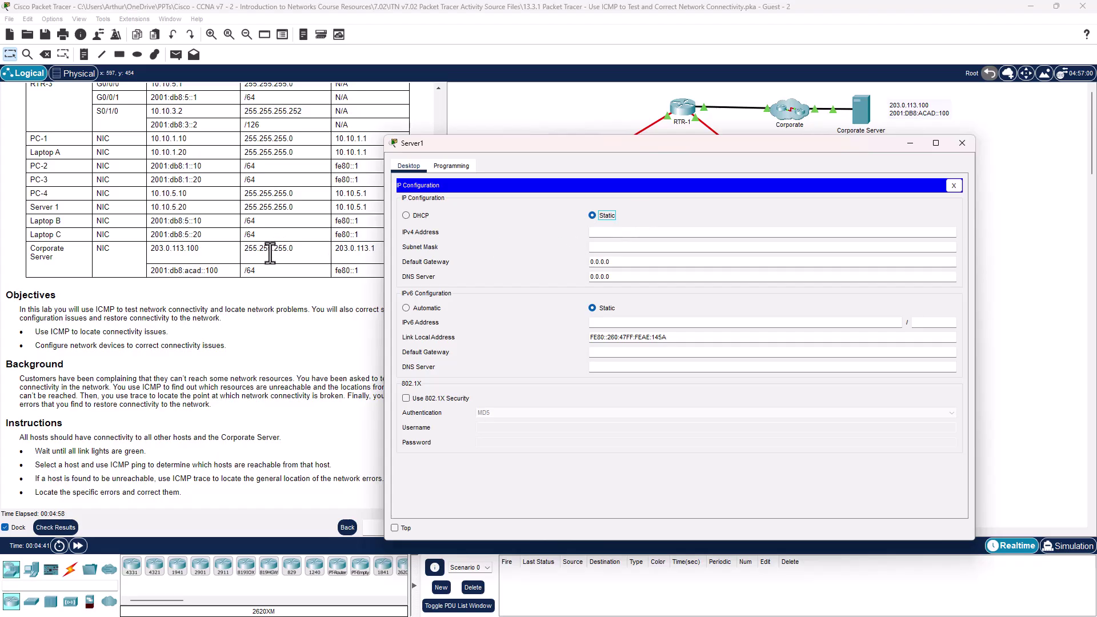
pyautogui.click(628, 238)
pyautogui.write('10.10.5.2')
pyautogui.press('Tab')
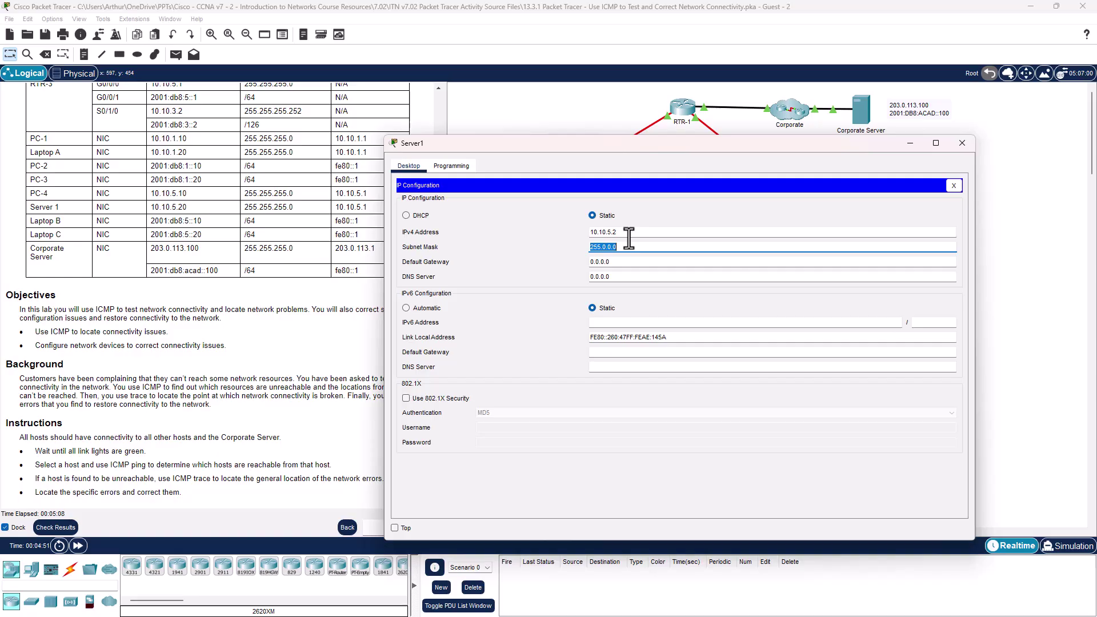
pyautogui.write('255')
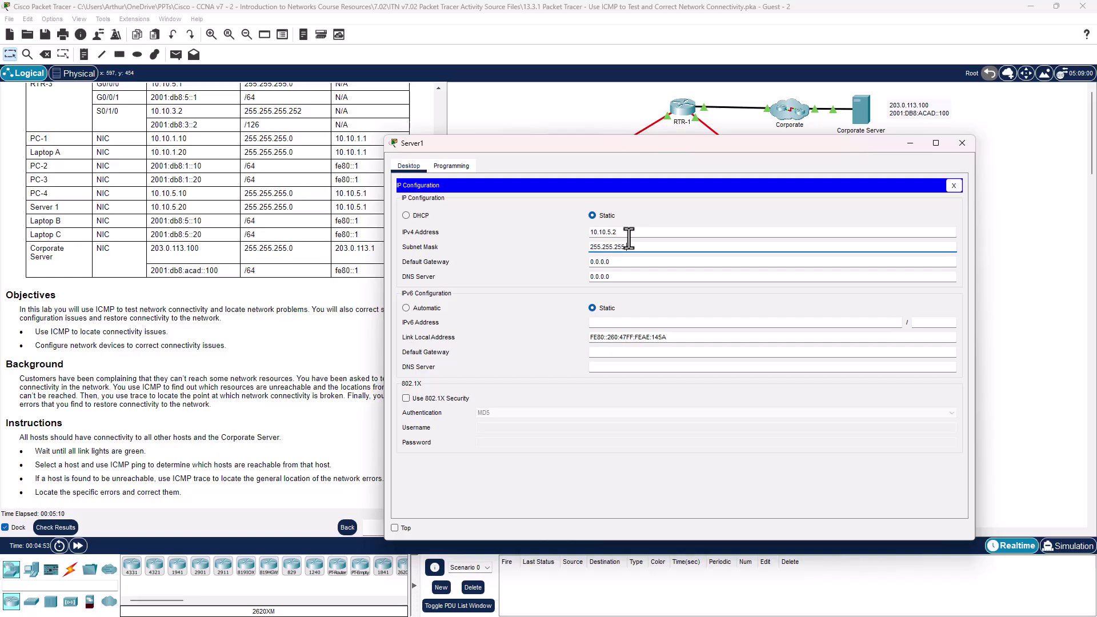
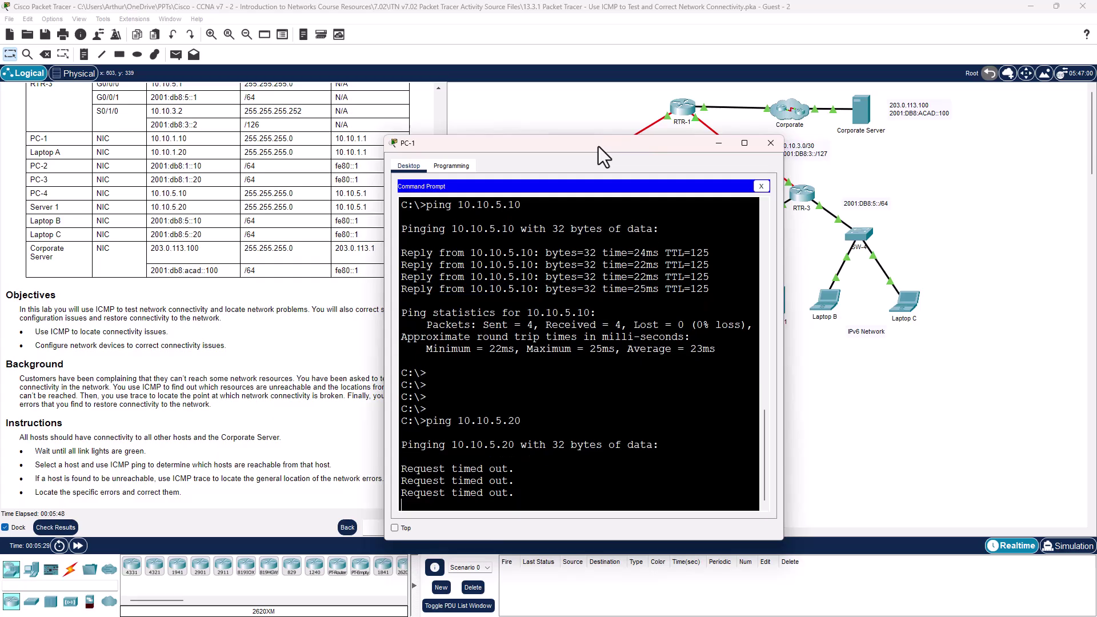
# - Close the PC-1 window and correct Server1's IPv4 address to 10.10.5.20 in its IP configuration
pyautogui.click(774, 146)
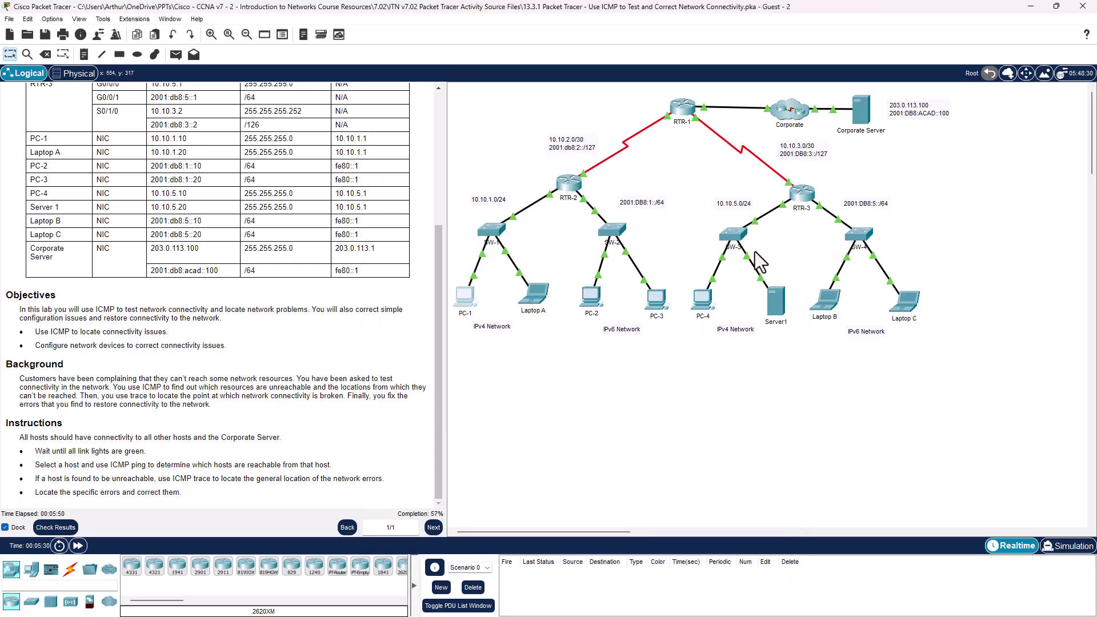
pyautogui.click(775, 302)
pyautogui.click(435, 211)
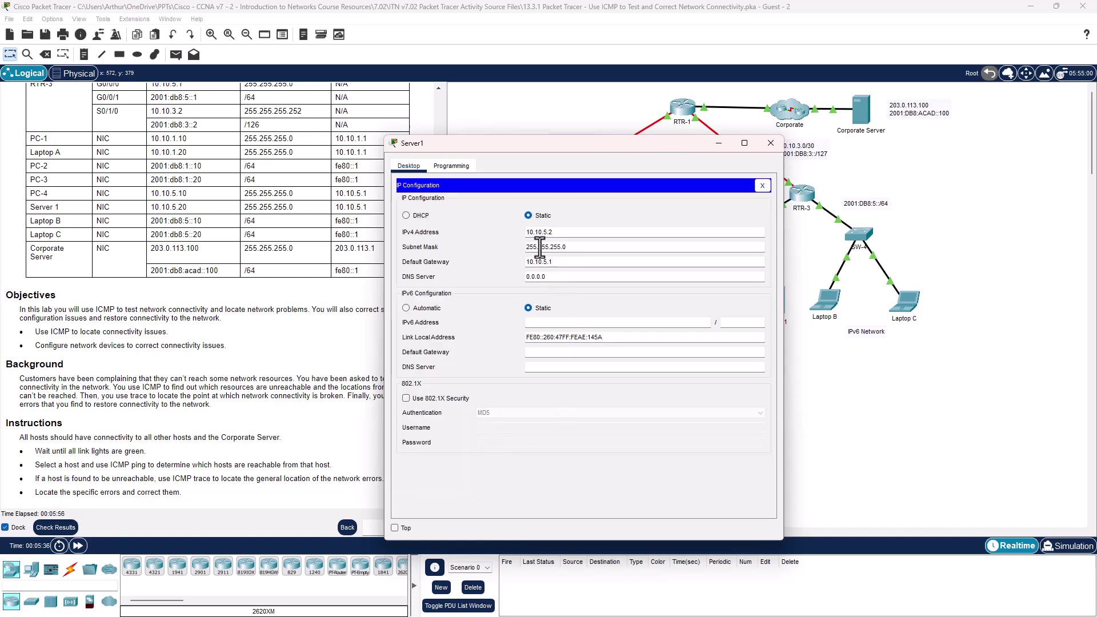
pyautogui.click(570, 234)
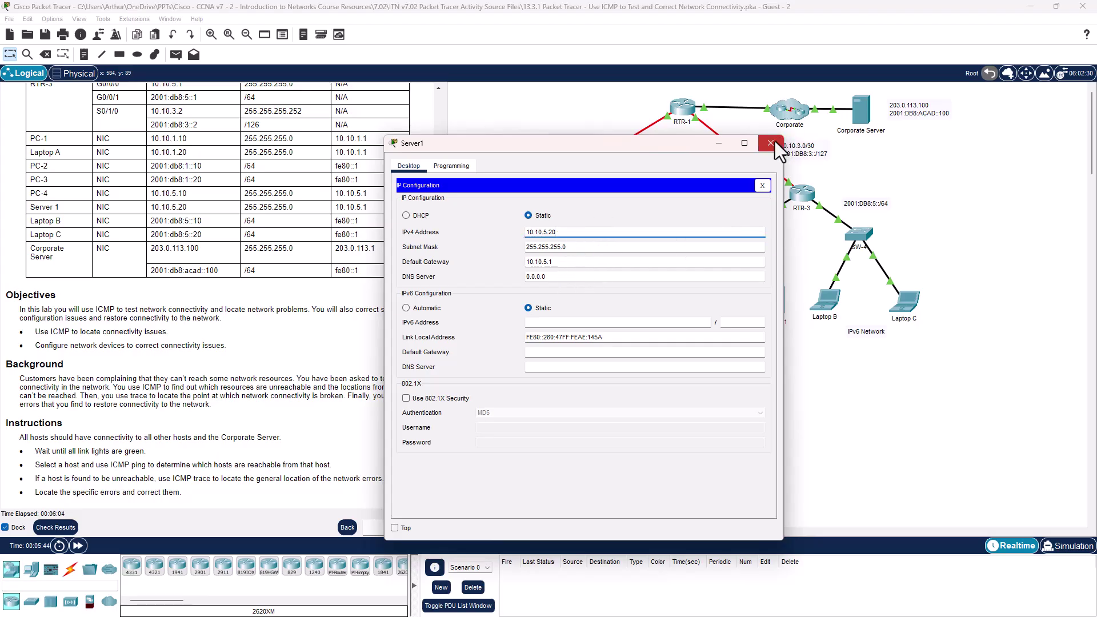
# - Rerun ipconfig in Server1's Command Prompt to verify the IPv4 address, and close the device window
pyautogui.click(763, 185)
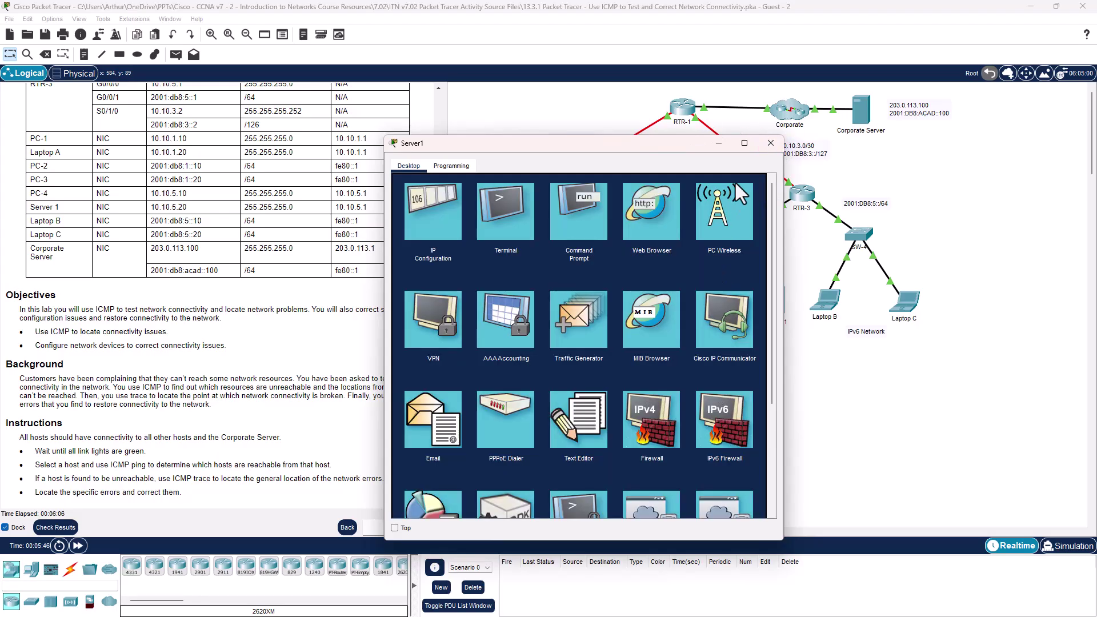
pyautogui.click(579, 220)
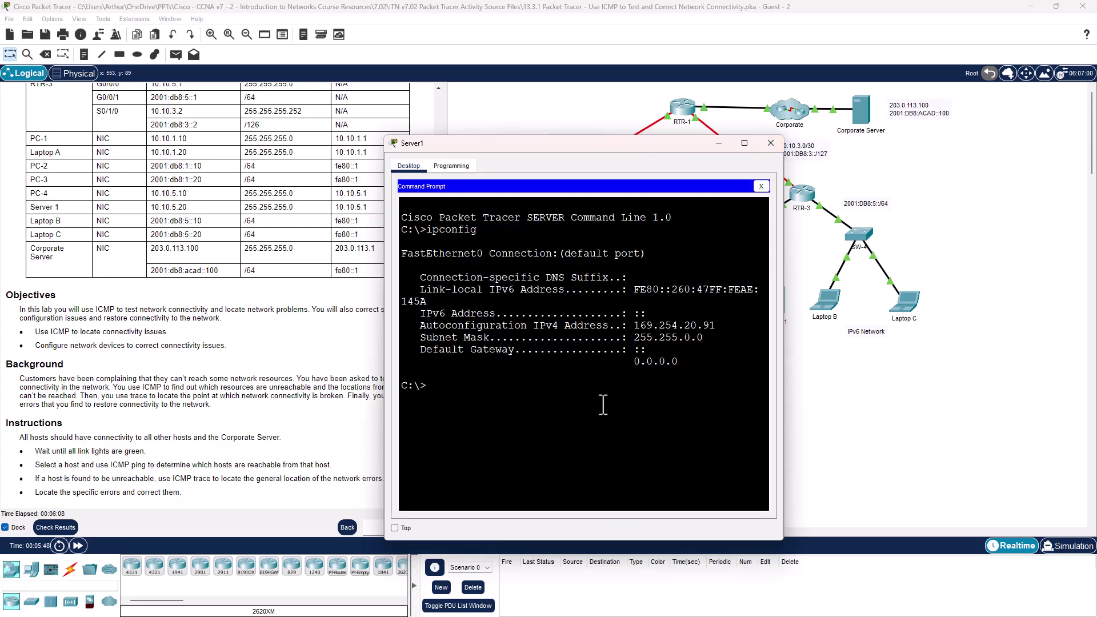
pyautogui.press('Up')
pyautogui.press('Return')
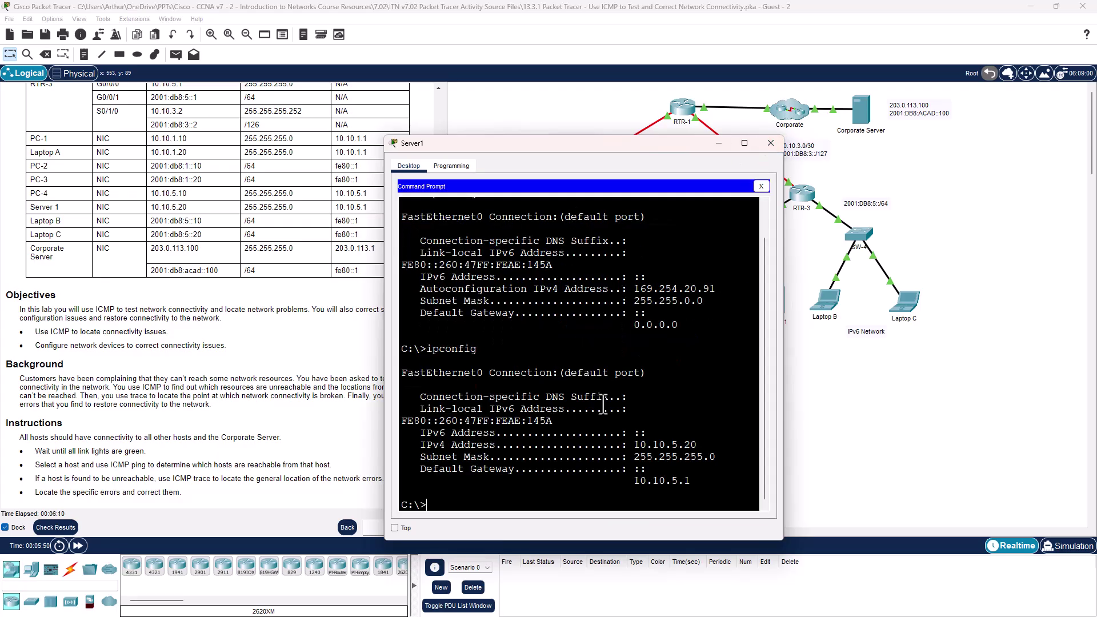
pyautogui.moveTo(641, 445); pyautogui.dragTo(700, 445)
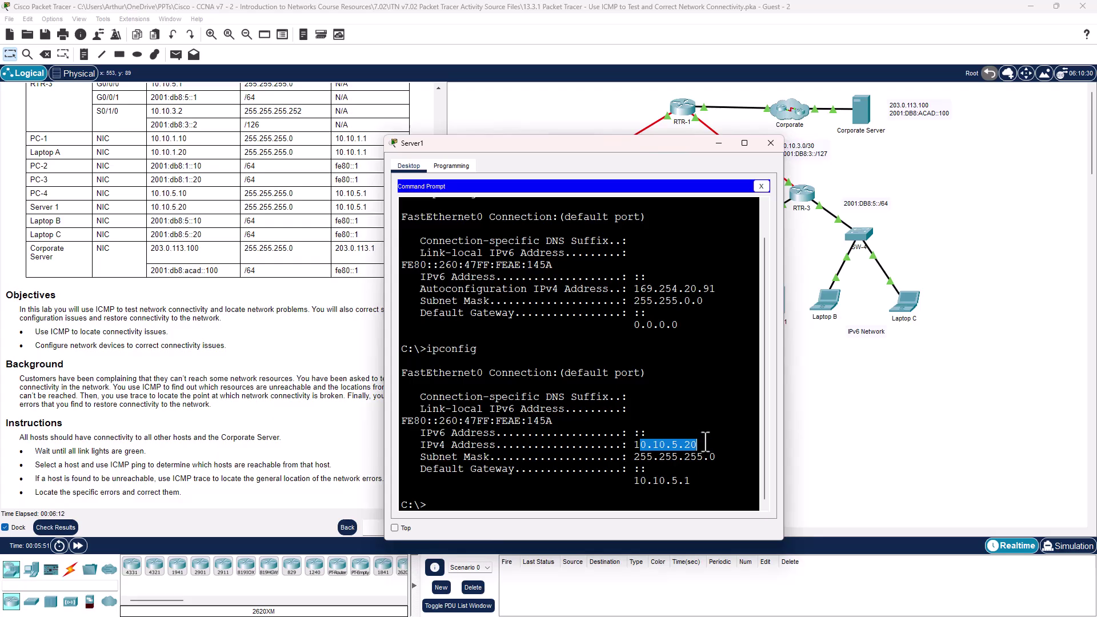
pyautogui.click(773, 143)
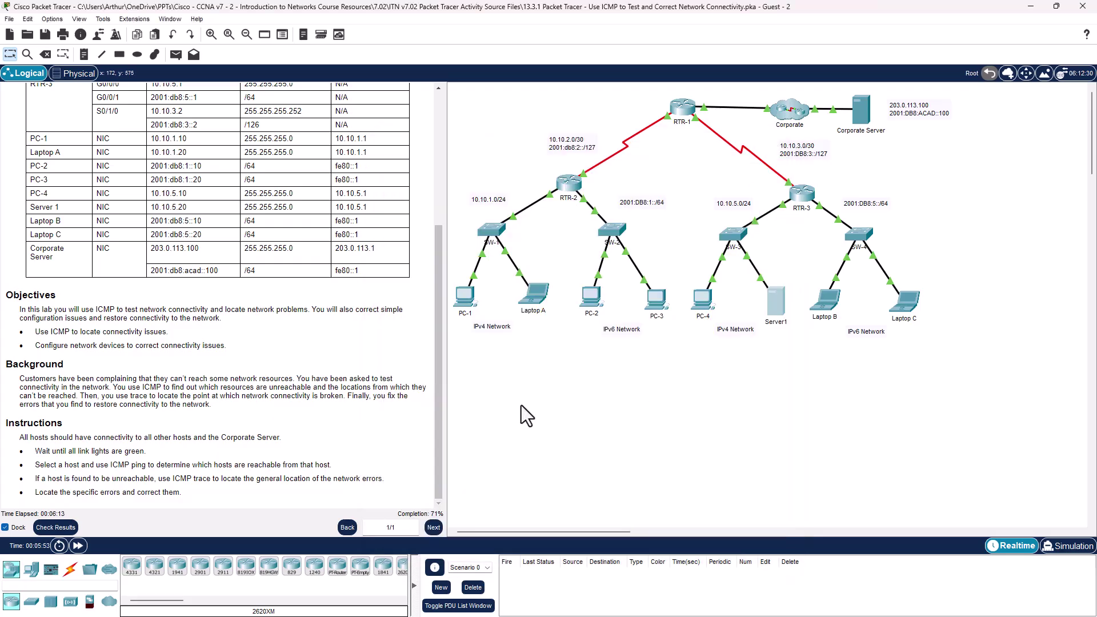
# - Ping 10.10.5.20 twice from PC-1's Command Prompt to retest connectivity to Server1, and close the device window
pyautogui.click(464, 300)
pyautogui.click(622, 228)
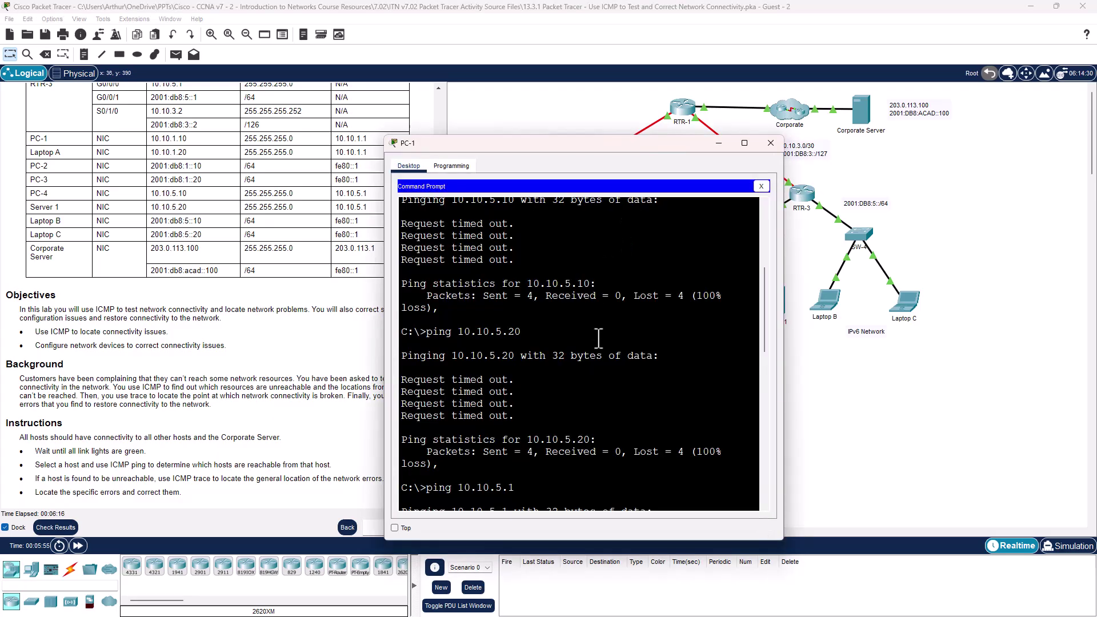
pyautogui.scroll(-10, 596, 337)
pyautogui.press('Return')
pyautogui.press('Up')
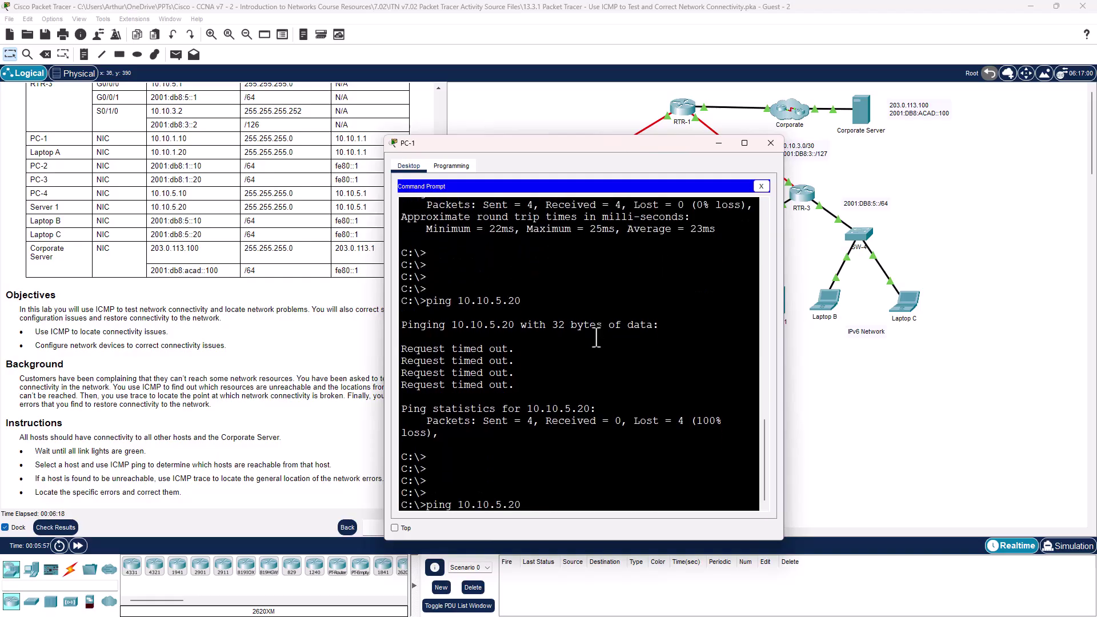
pyautogui.press('Return')
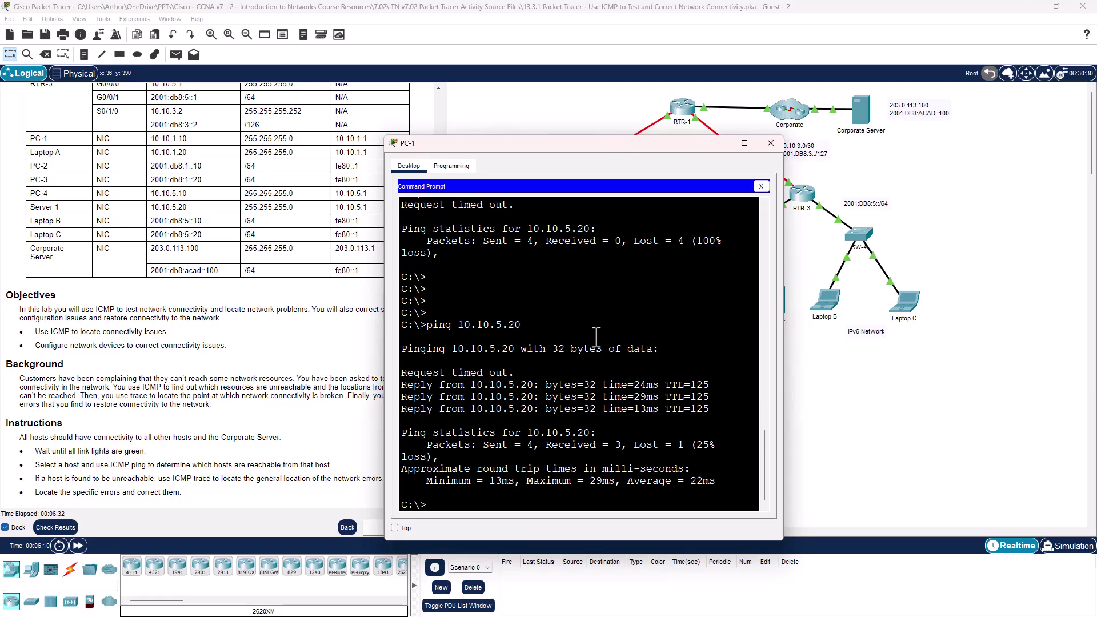
pyautogui.press('Up')
pyautogui.press('Return')
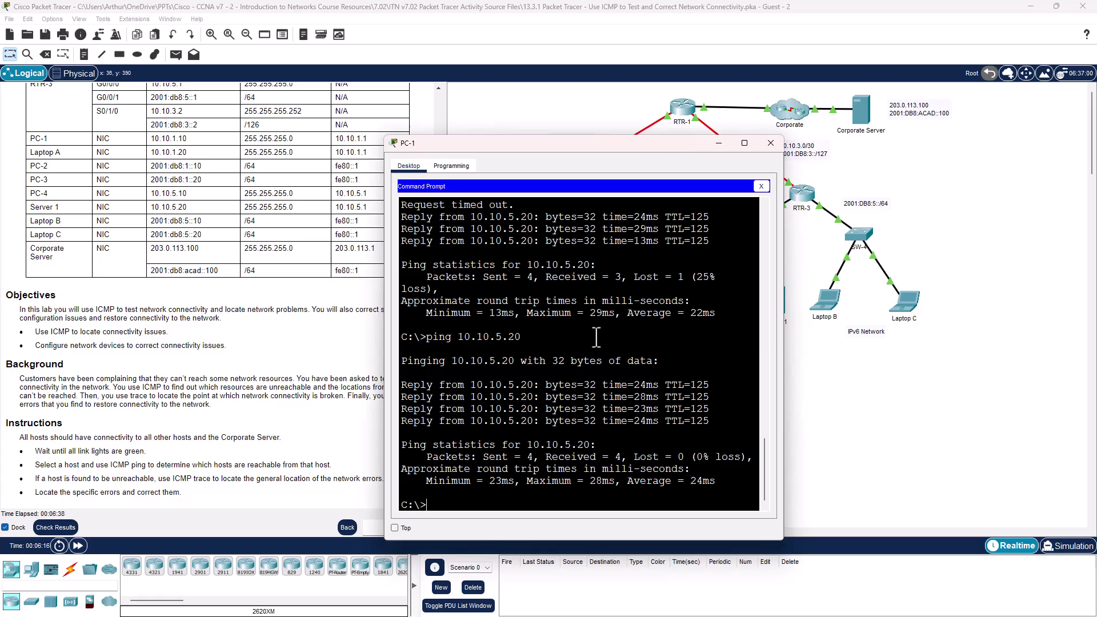
pyautogui.click(770, 142)
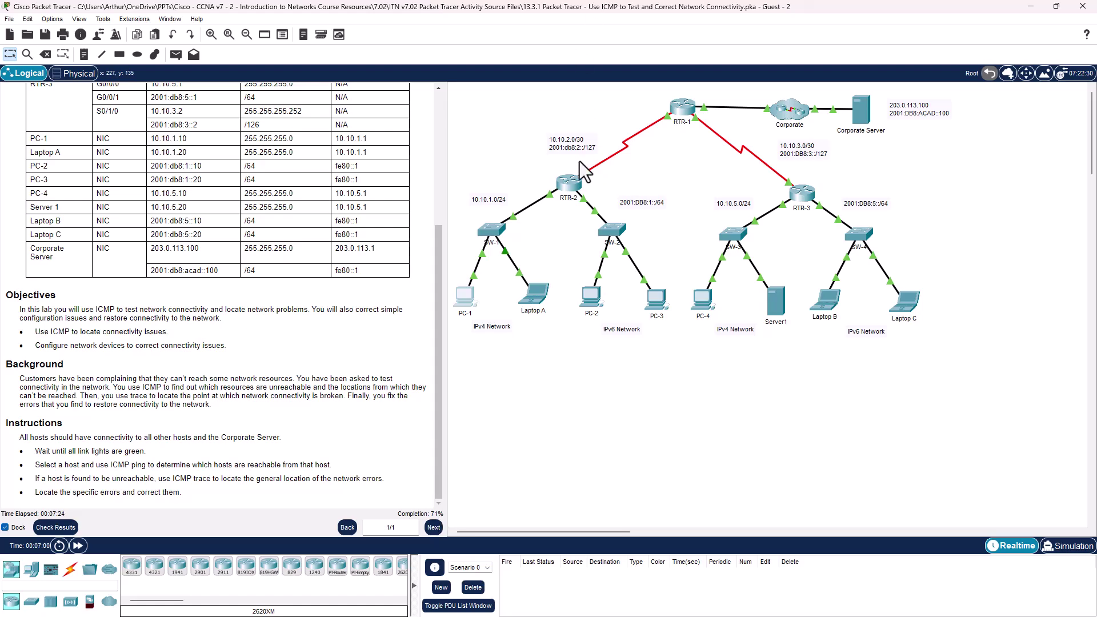
# - Enter privileged EXEC mode on RTR-3 and run show ipv6 int brief to list its IPv6 interfaces
pyautogui.click(802, 195)
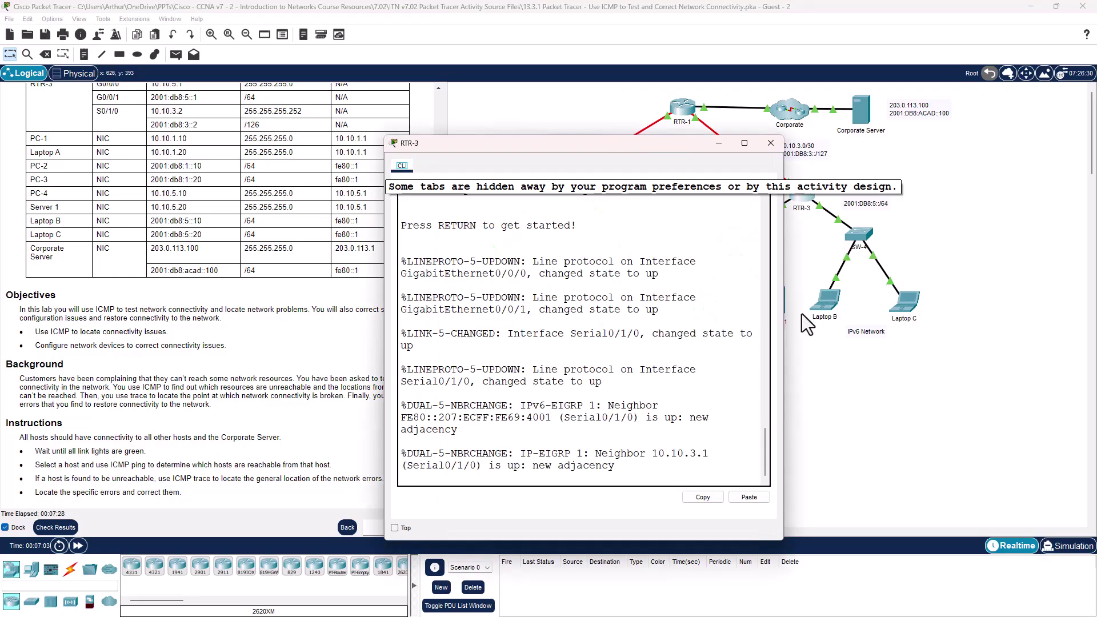
pyautogui.press('Return')
pyautogui.press('Return')
pyautogui.press('Return')
pyautogui.press('Return')
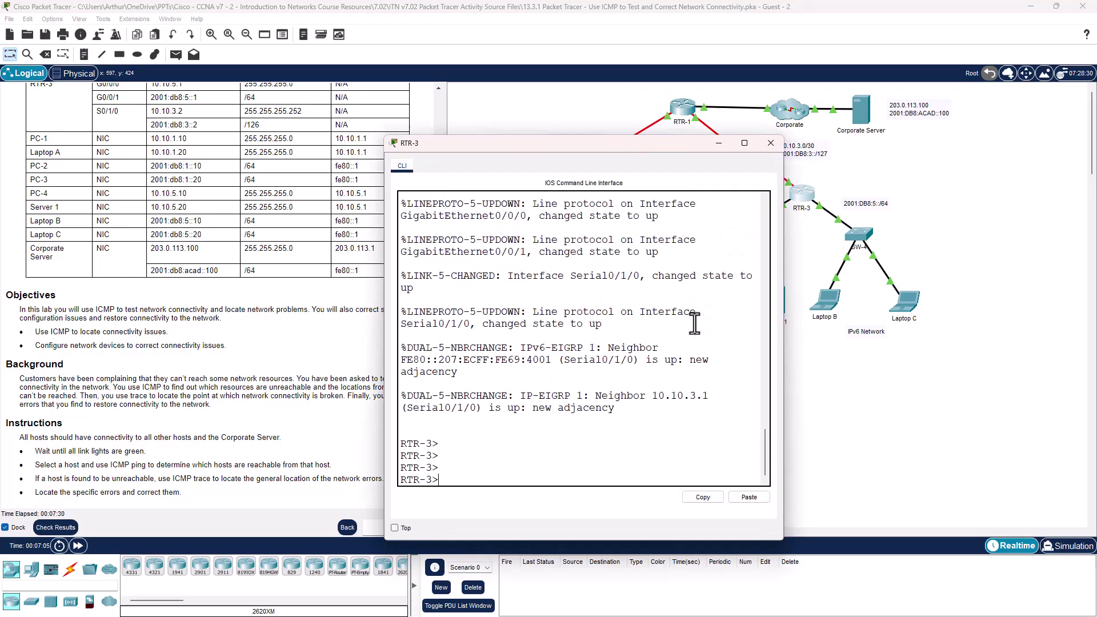
pyautogui.write('en')
pyautogui.press('Return')
pyautogui.write('sho')
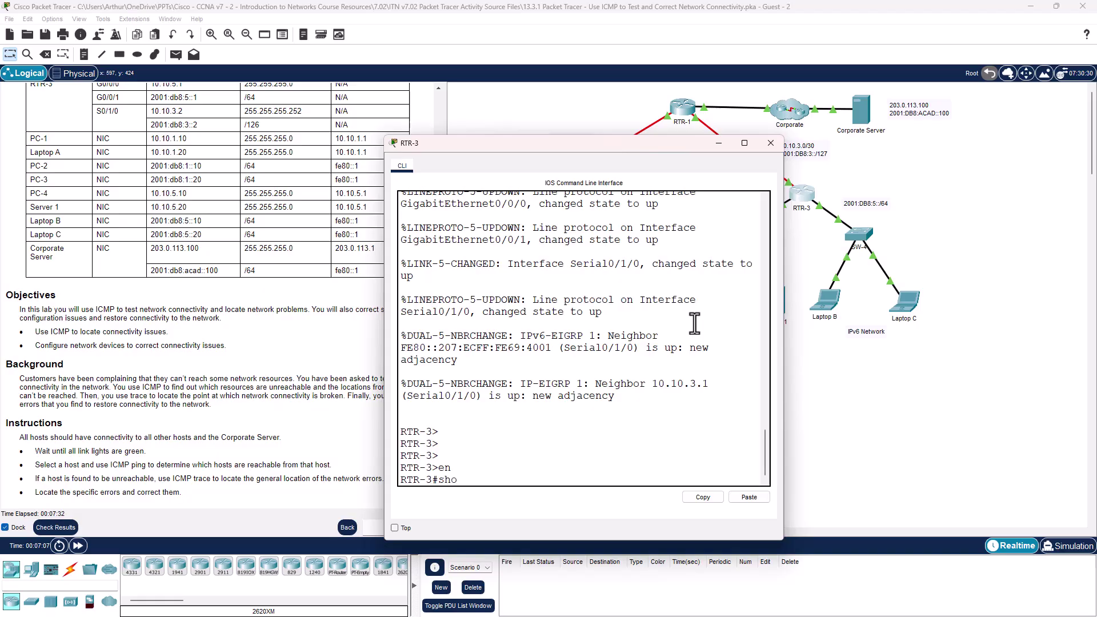
pyautogui.write('w ipv6 int brief')
pyautogui.press('Return')
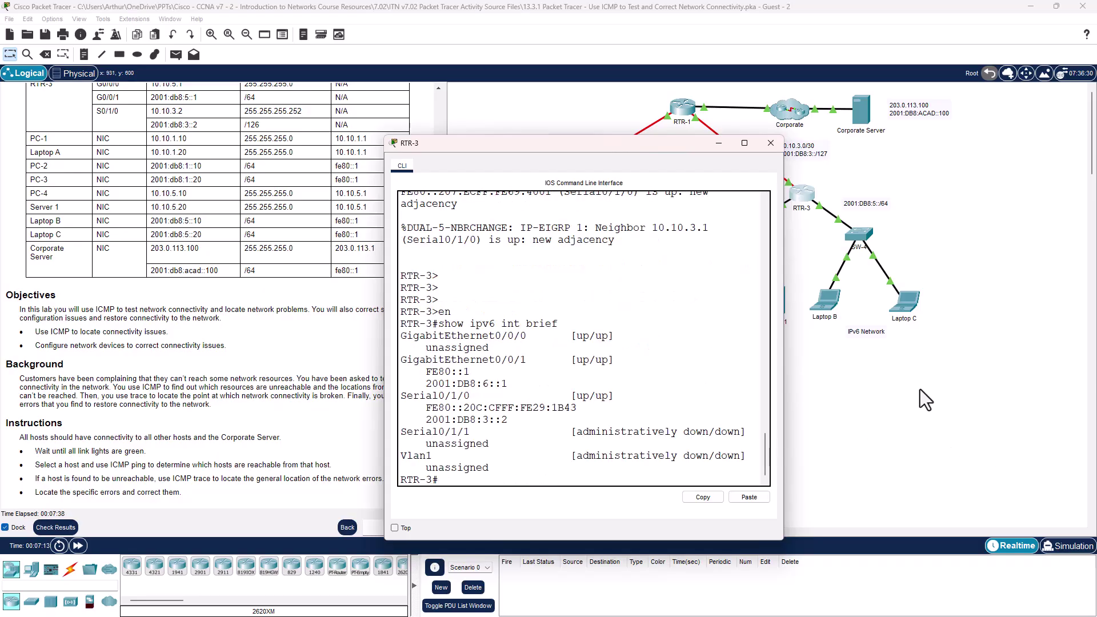
# - Widen the RTR-3 window, place it beside the addressing table, and compare the IPv6 address of GigabitEthernet0/0/1 with the documented one
pyautogui.moveTo(556, 144); pyautogui.dragTo(328, 102)
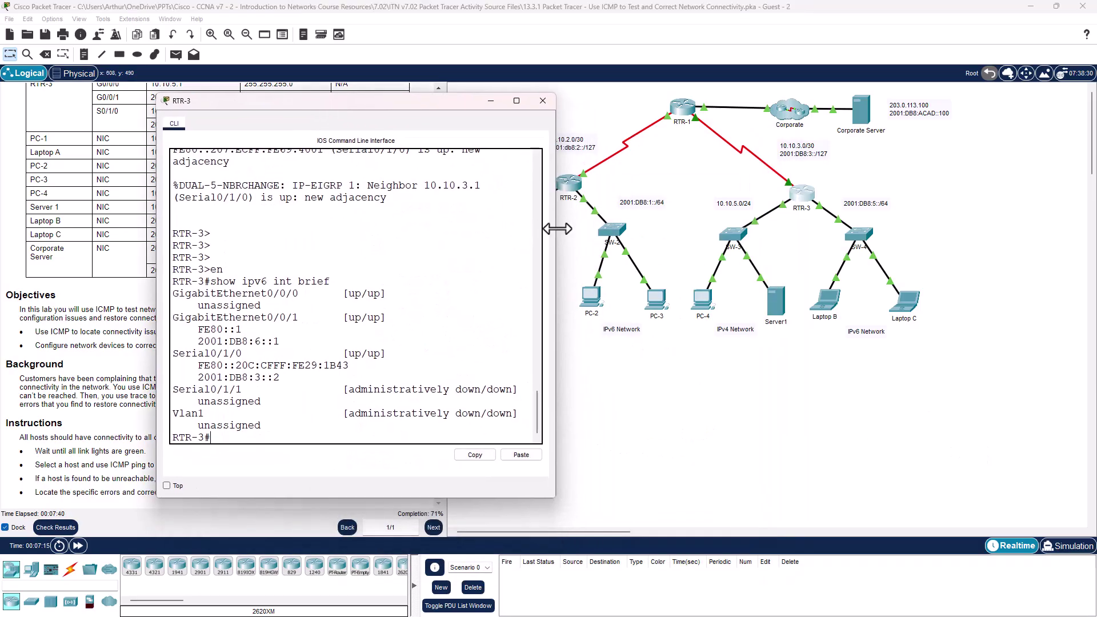
pyautogui.moveTo(556, 228); pyautogui.dragTo(712, 260)
pyautogui.moveTo(521, 102); pyautogui.dragTo(828, 101)
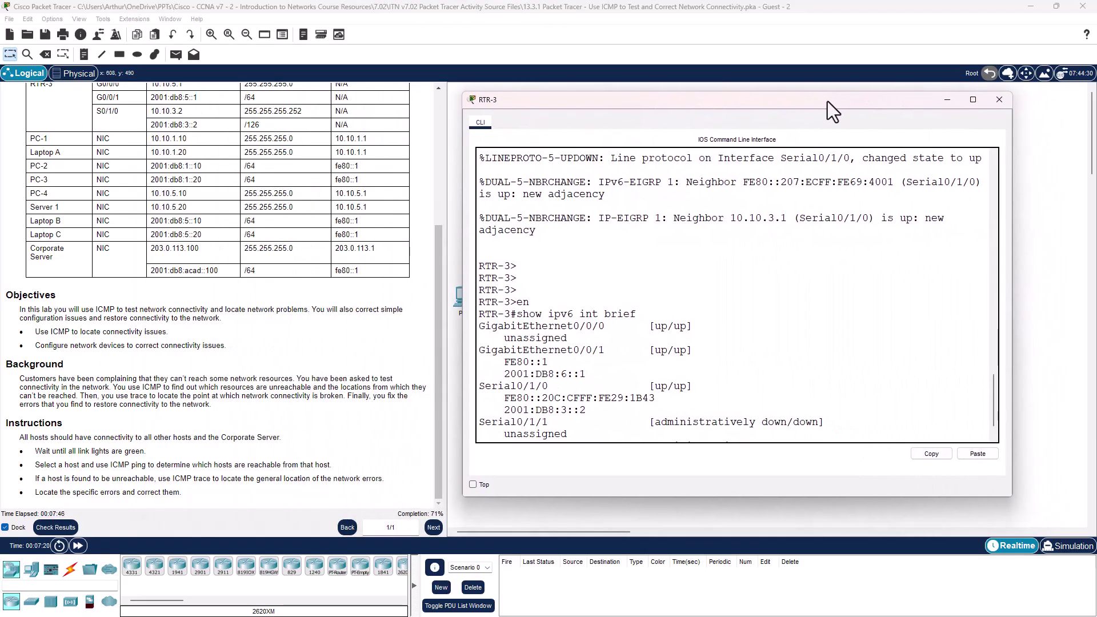
pyautogui.scroll(2, 351, 244)
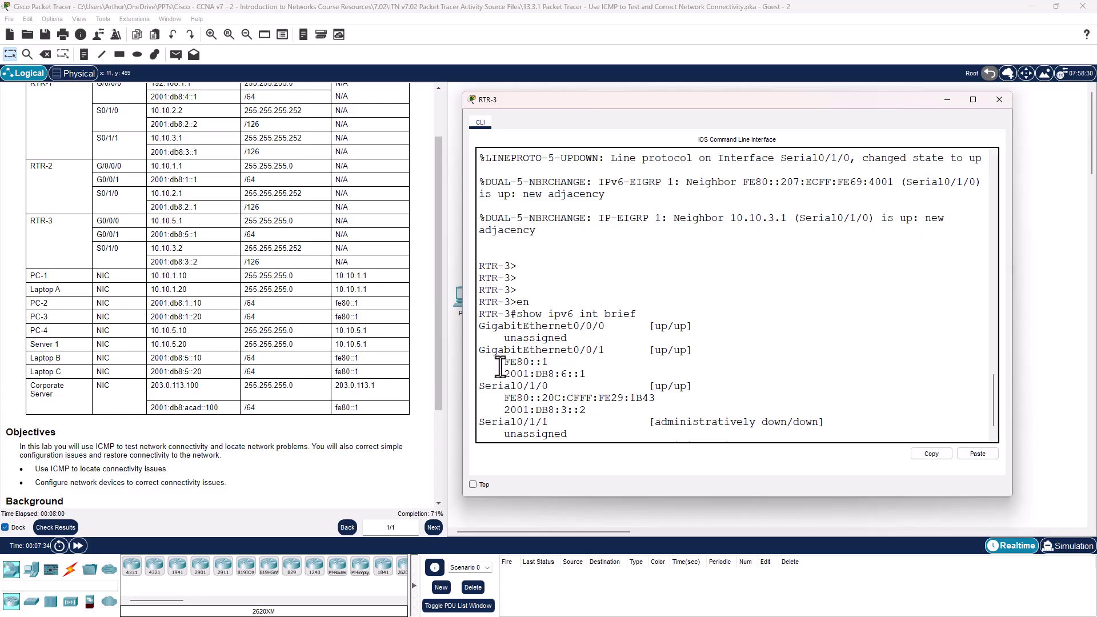
pyautogui.moveTo(503, 375); pyautogui.dragTo(560, 371)
pyautogui.click(564, 377)
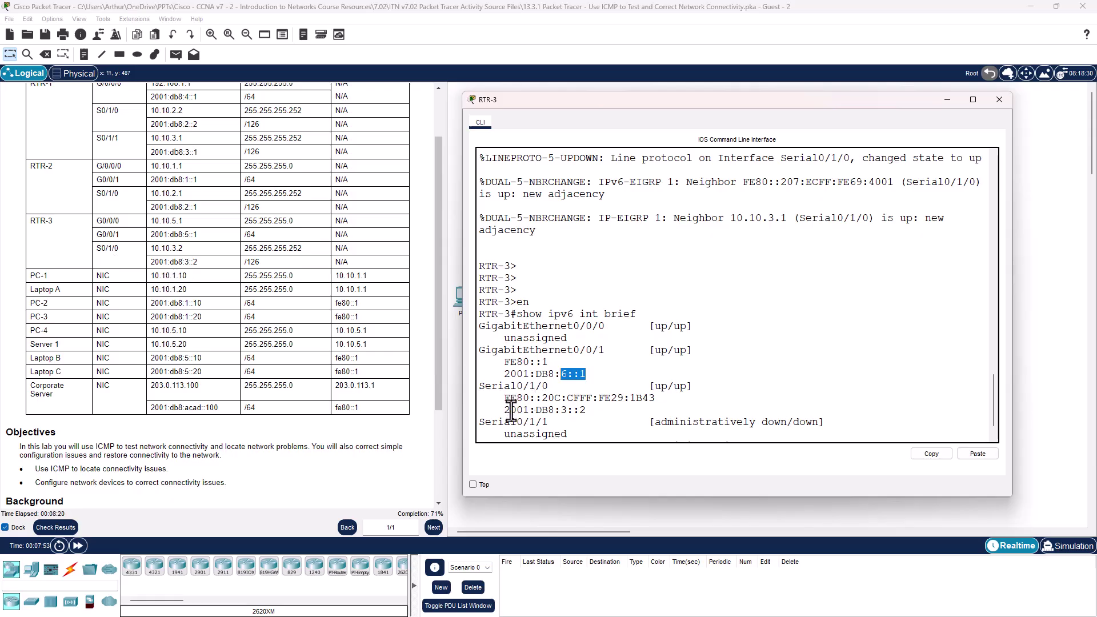
# - Copy the global IPv6 address of GigabitEthernet0/0/1 from RTR-3's command output
pyautogui.moveTo(509, 410); pyautogui.dragTo(499, 375)
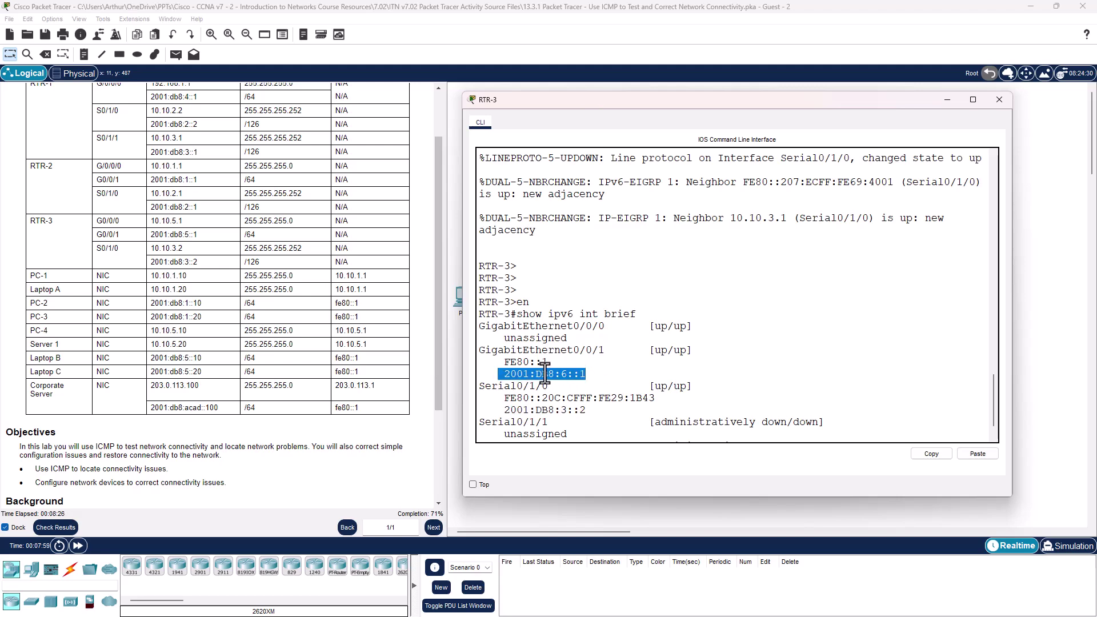
pyautogui.click(508, 369)
pyautogui.moveTo(506, 374); pyautogui.dragTo(587, 374)
pyautogui.click(929, 454)
pyautogui.click(640, 328)
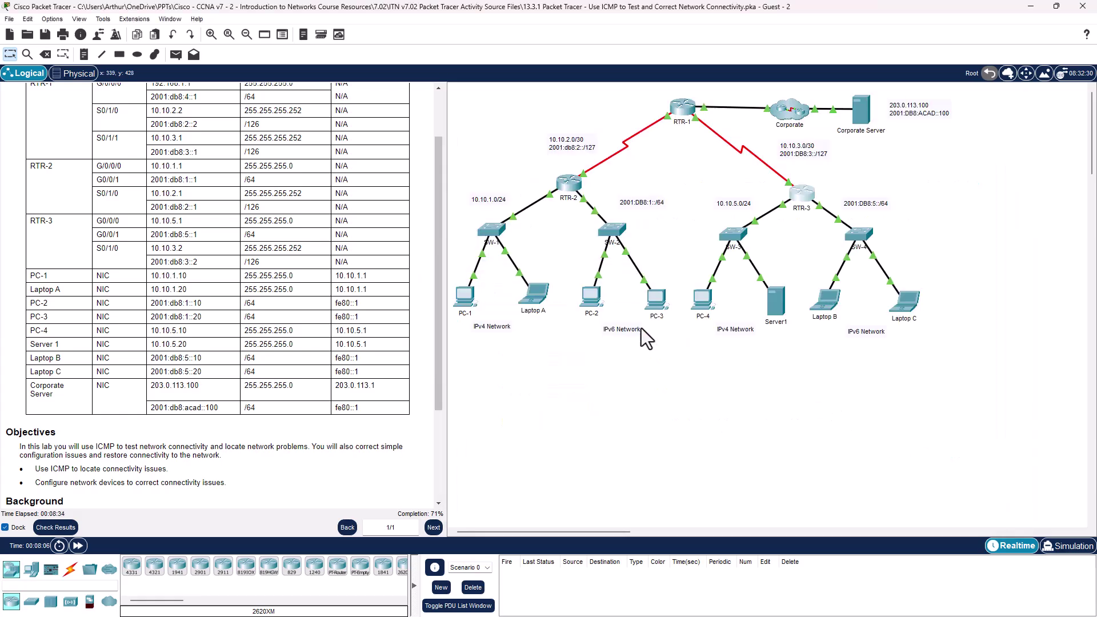
# - Return to RTR-3's command line, enter global configuration mode with conf t, and enter interface configuration for g0/0/1
pyautogui.click(800, 192)
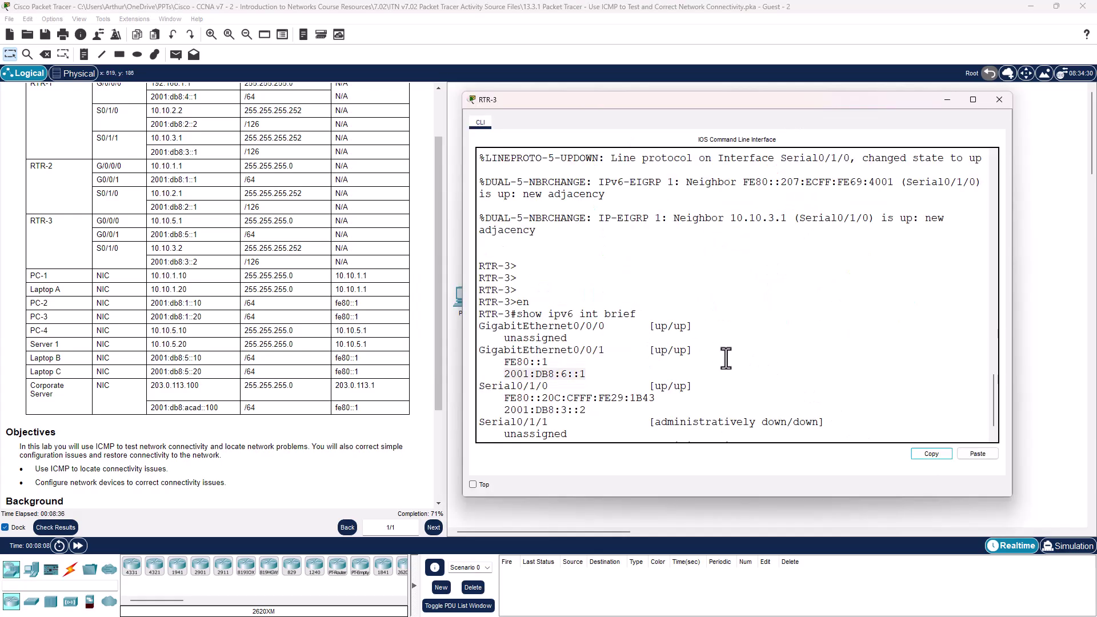
pyautogui.press('Return')
pyautogui.press('Return')
pyautogui.press('Return')
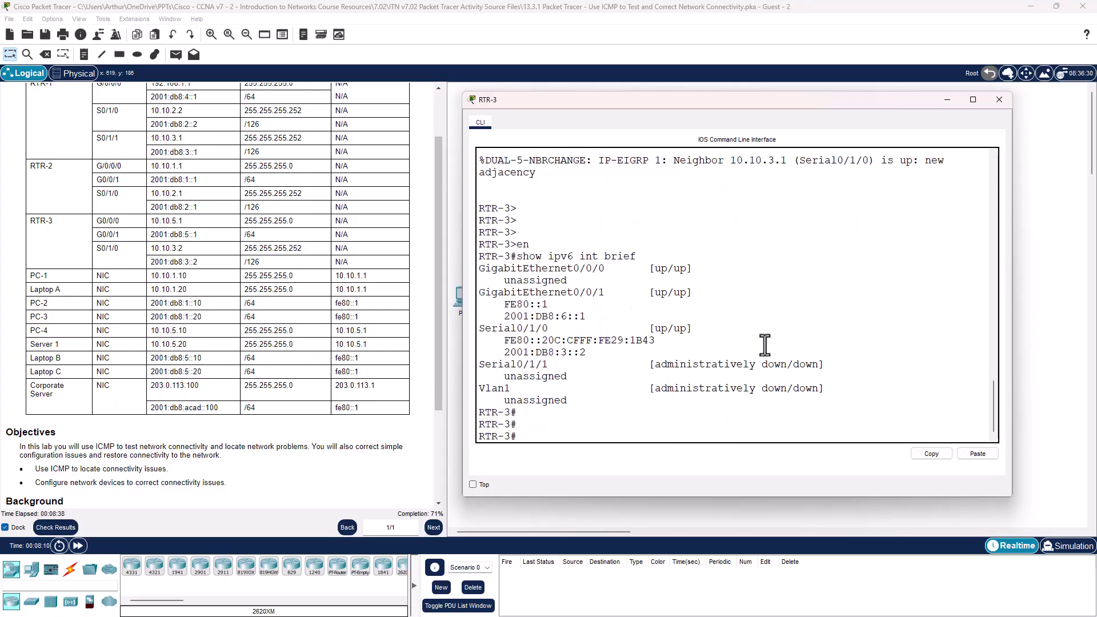
pyautogui.write('con')
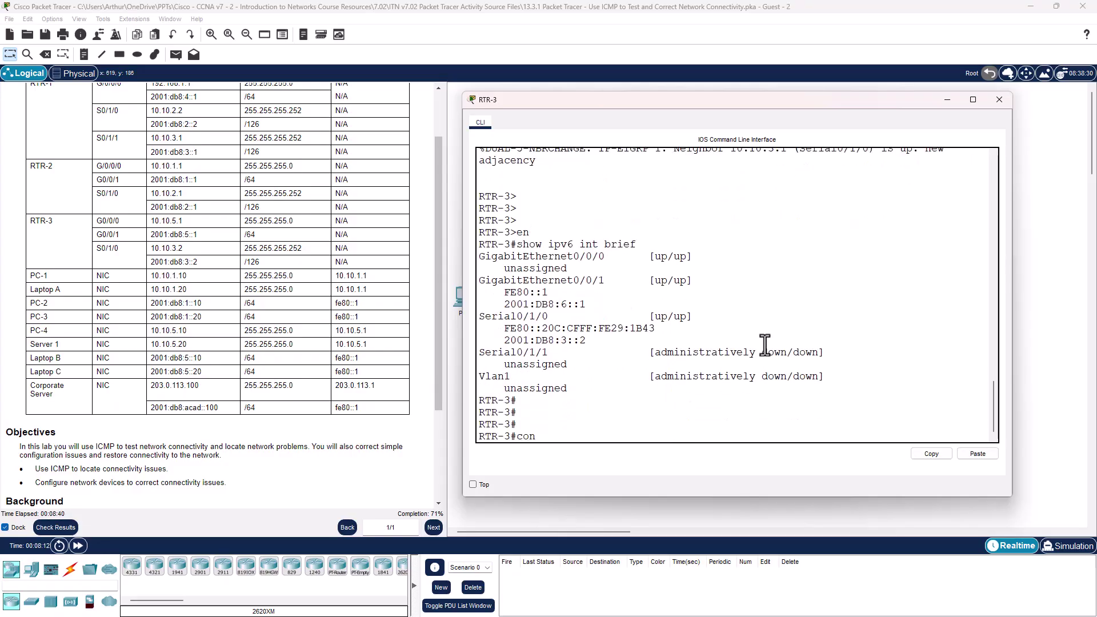
pyautogui.write('f t')
pyautogui.press('Return')
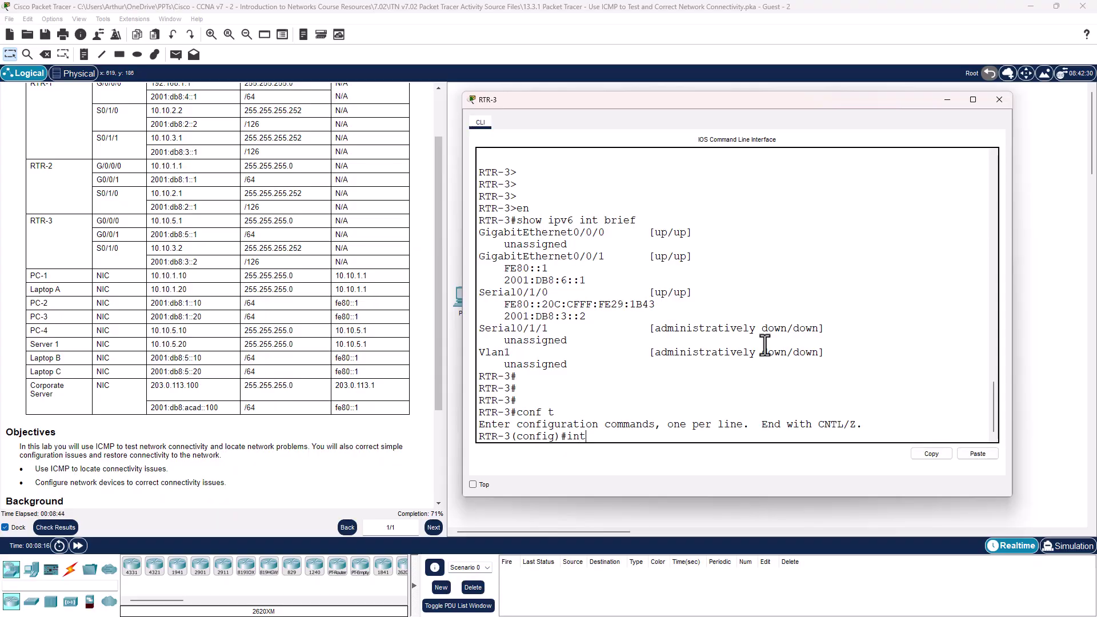
pyautogui.write('int g0/0/1')
pyautogui.press('Return')
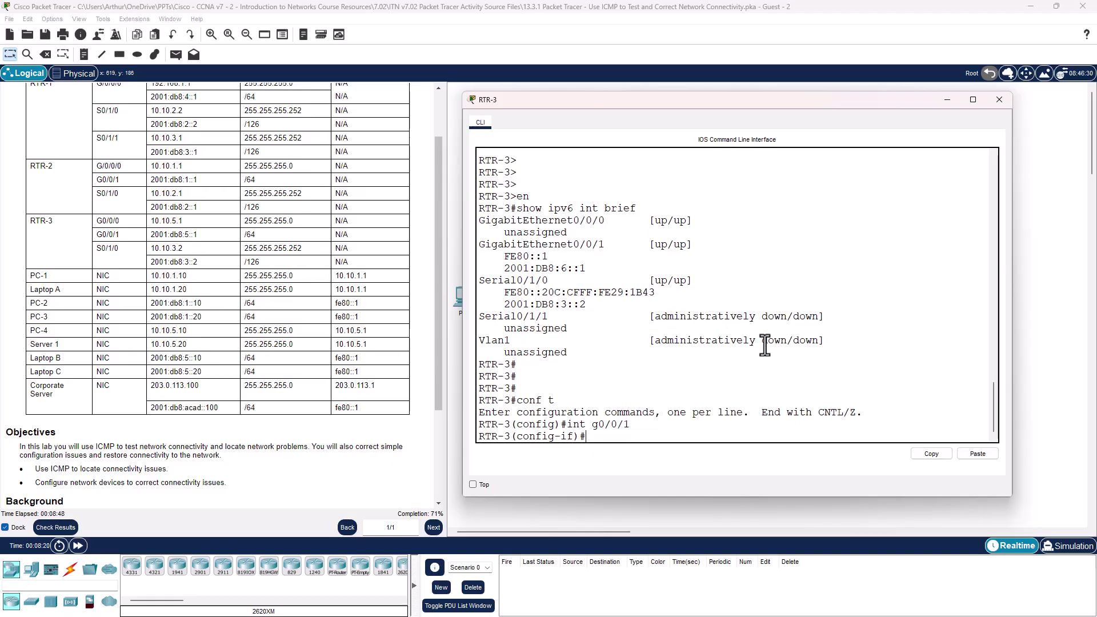
# - Remove the IPv6 address 2001:db8:6::1/64 from RTR-3's g0/0/1 interface with the no ipv6 add command
pyautogui.write('no ipv6 ad')
pyautogui.write('dd')
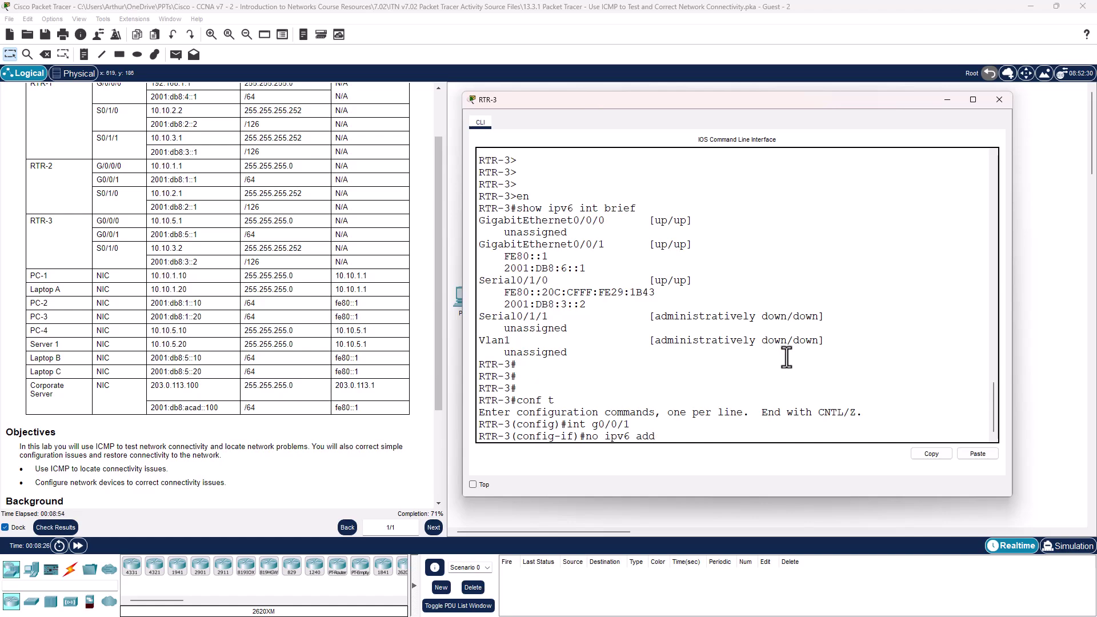
pyautogui.write(' 2001.db')
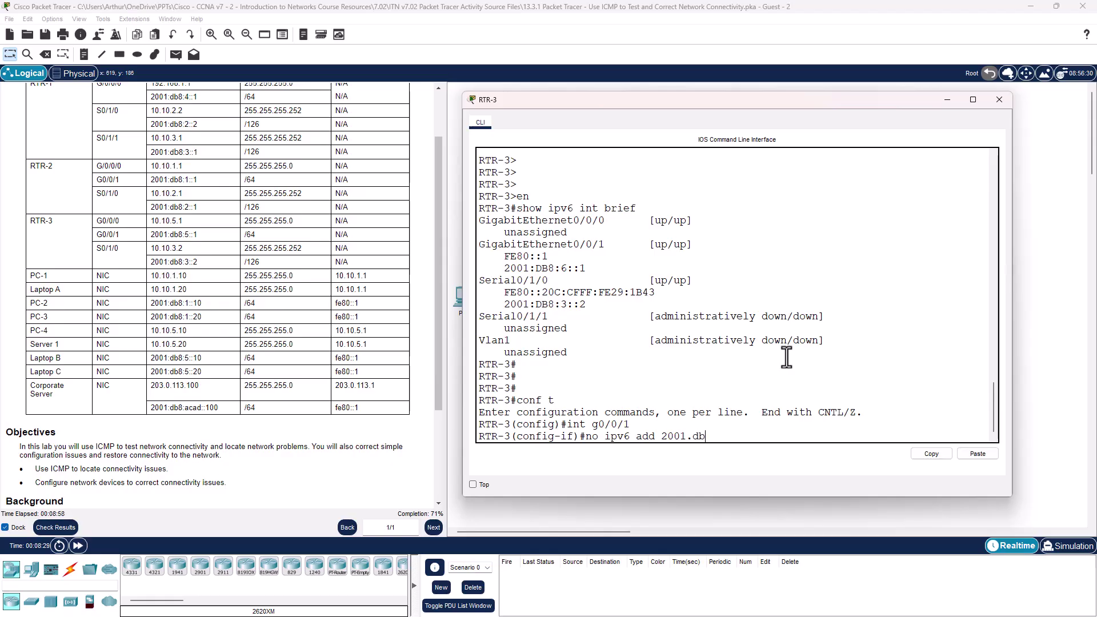
pyautogui.write('8')
pyautogui.press('BackSpace')
pyautogui.write(':db8')
pyautogui.write(':')
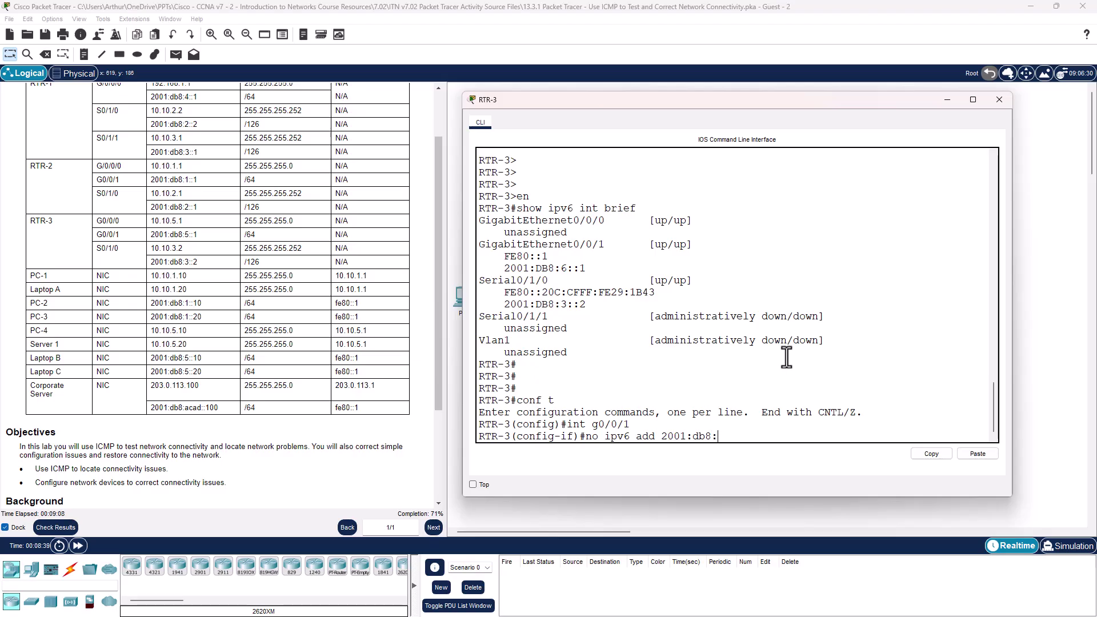
pyautogui.write('6::1')
pyautogui.press('Return')
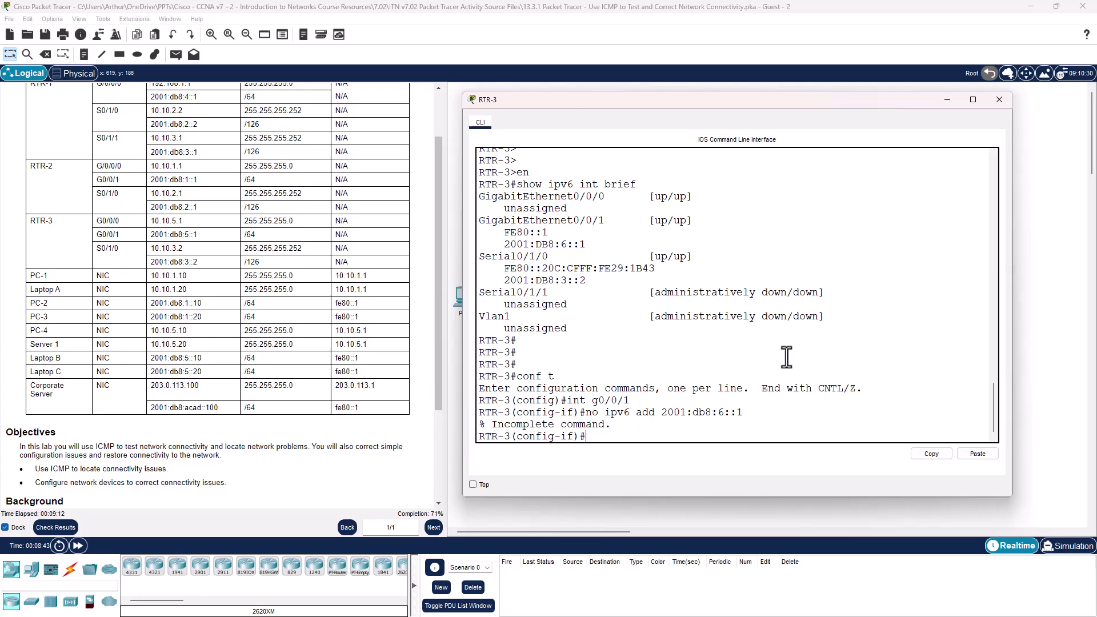
pyautogui.press('Up')
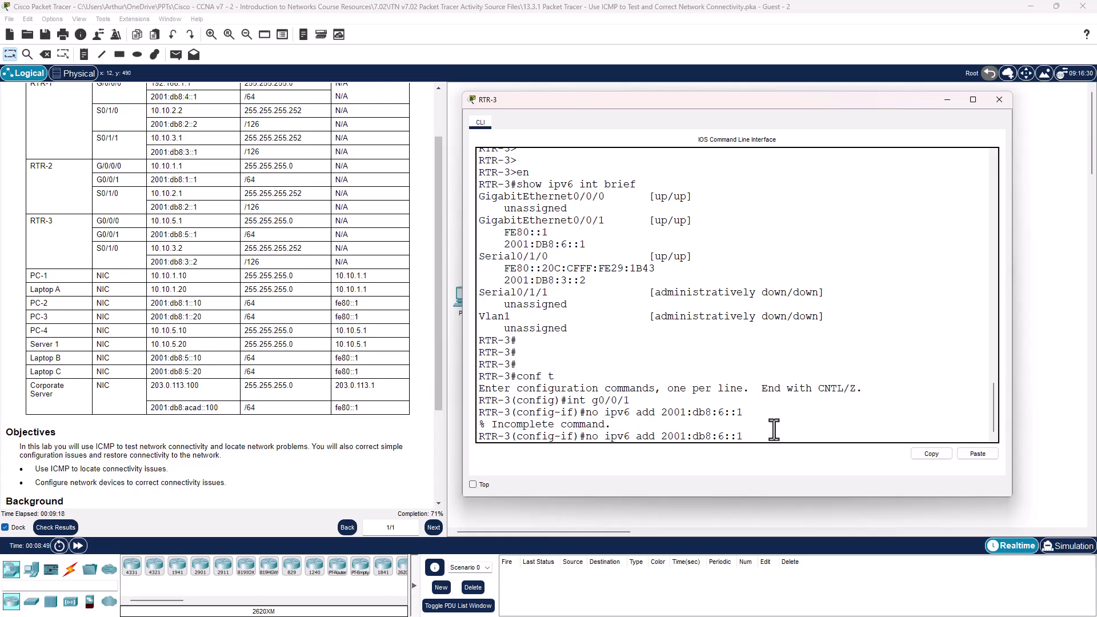
pyautogui.write('/64')
pyautogui.press('Return')
# - Assign the IPv6 address 2001:db8:5::1/64 to RTR-3's g0/0/1 interface and close the RTR-3 window
pyautogui.press('Up')
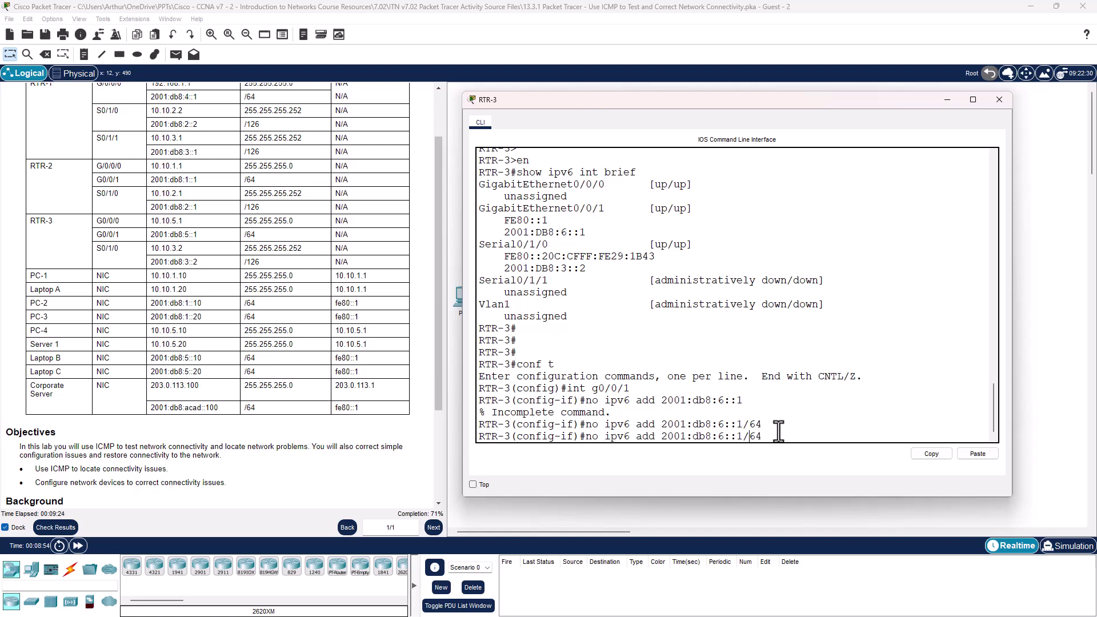
pyautogui.press('BackSpace')
pyautogui.press('BackSpace')
pyautogui.press('BackSpace')
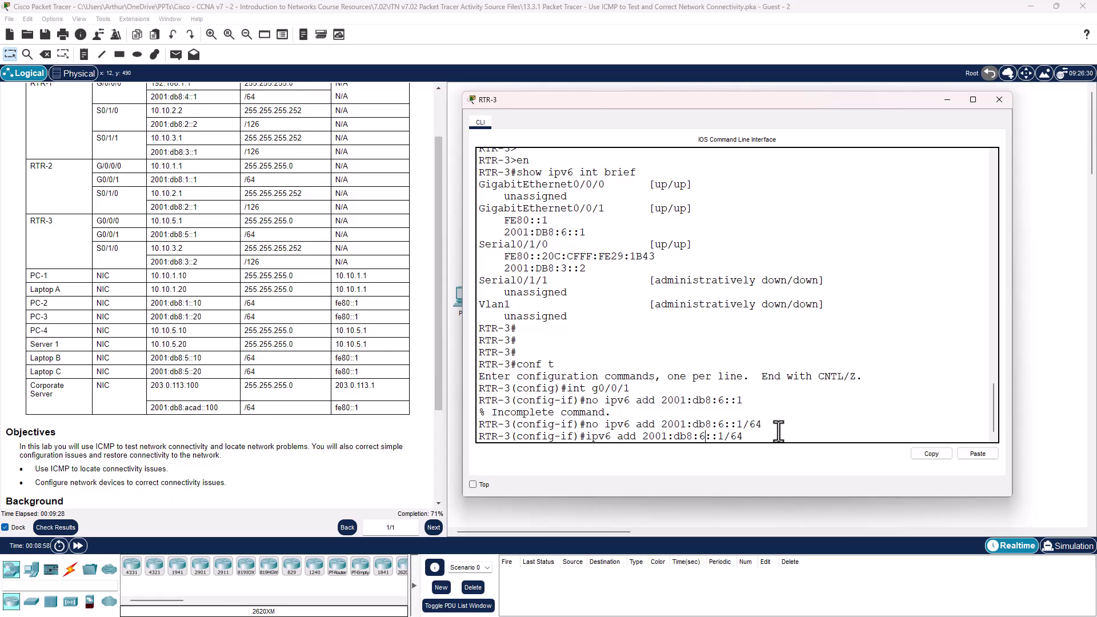
pyautogui.press('BackSpace')
pyautogui.write('5')
pyautogui.press('Return')
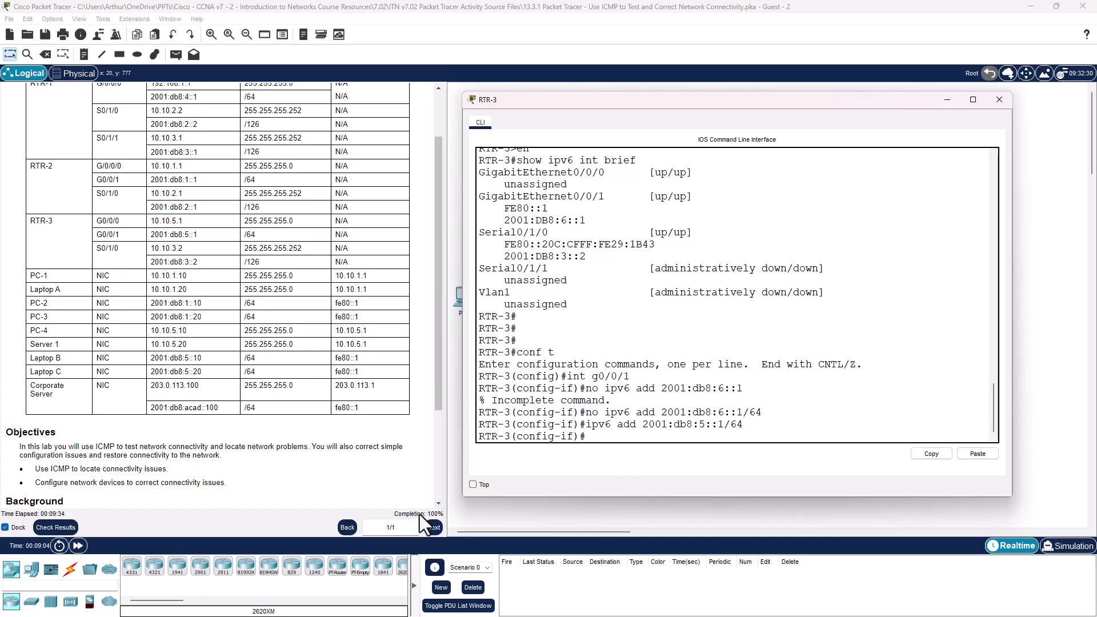
pyautogui.click(999, 100)
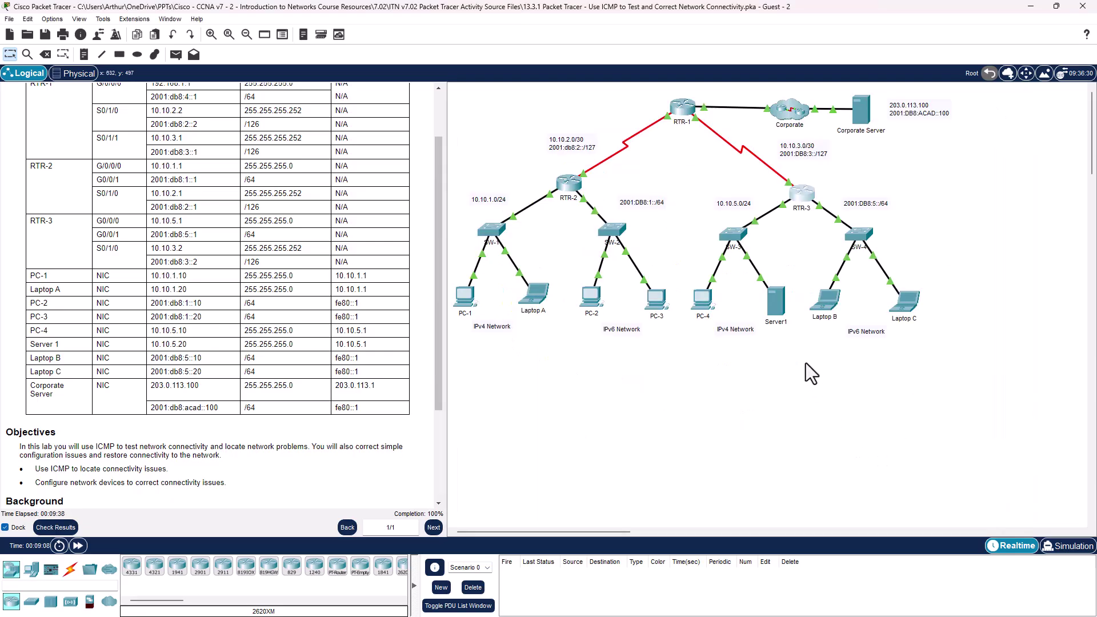
# - Open RTR-1's command line, enter privileged EXEC mode, and run show ipv6 int brief to list its IPv6 interfaces
pyautogui.click(683, 109)
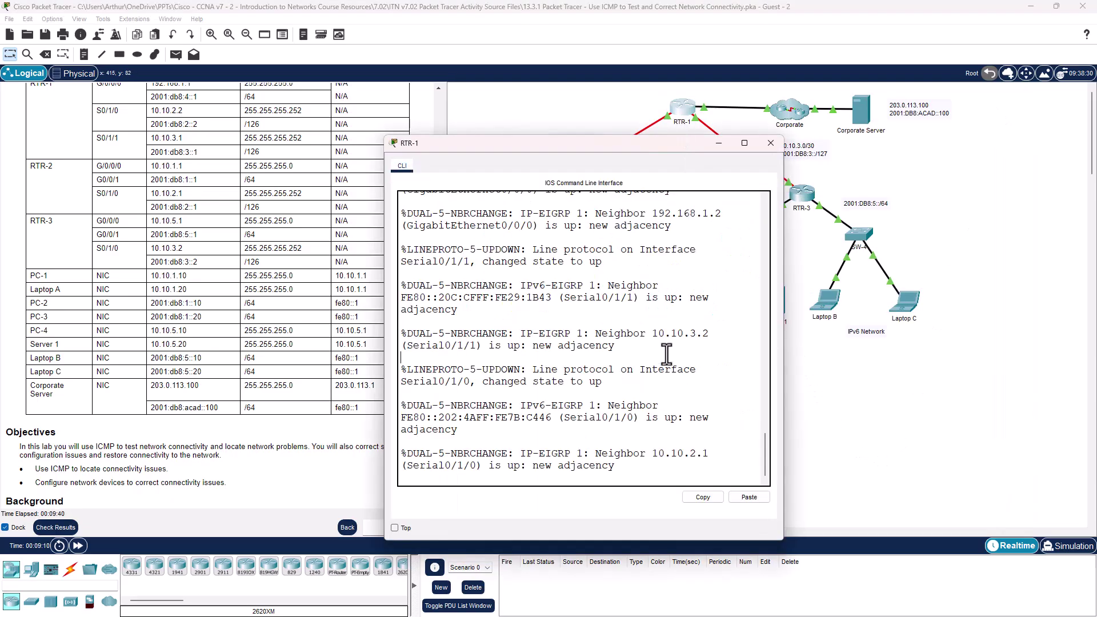
pyautogui.press('Return')
pyautogui.press('Return')
pyautogui.press('Return')
pyautogui.press('Return')
pyautogui.write('en')
pyautogui.press('Return')
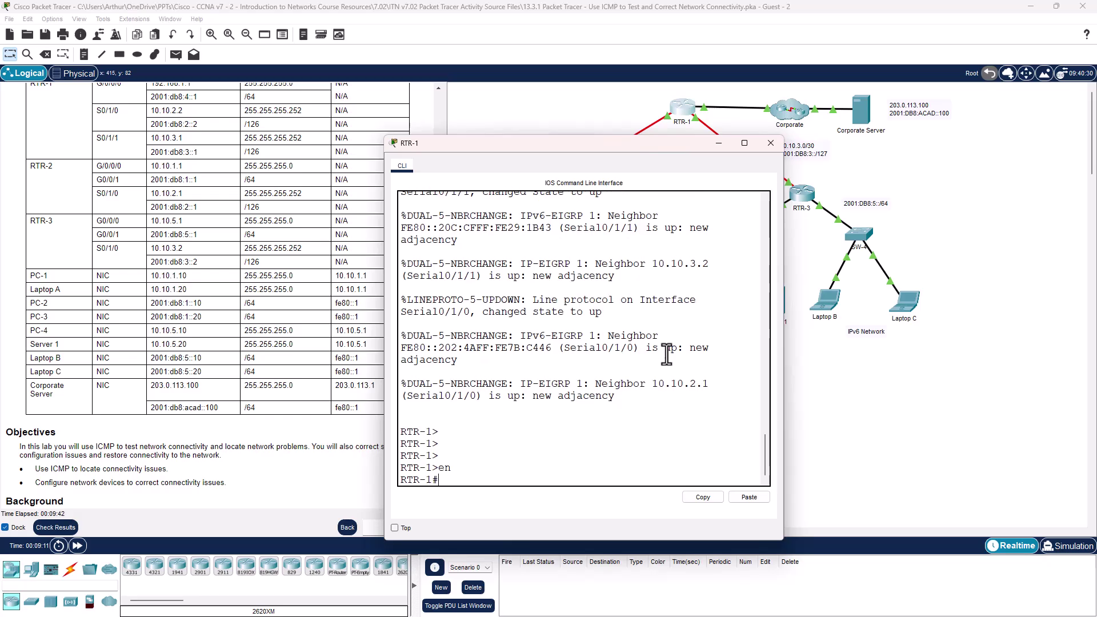
pyautogui.write('show ipv6 int brief')
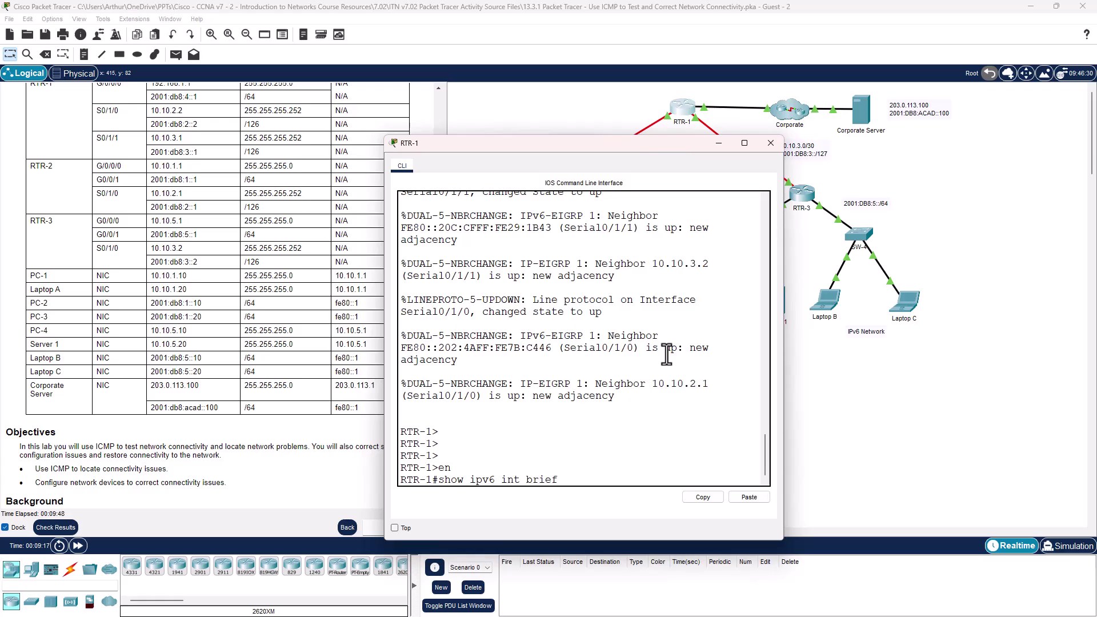
pyautogui.press('Return')
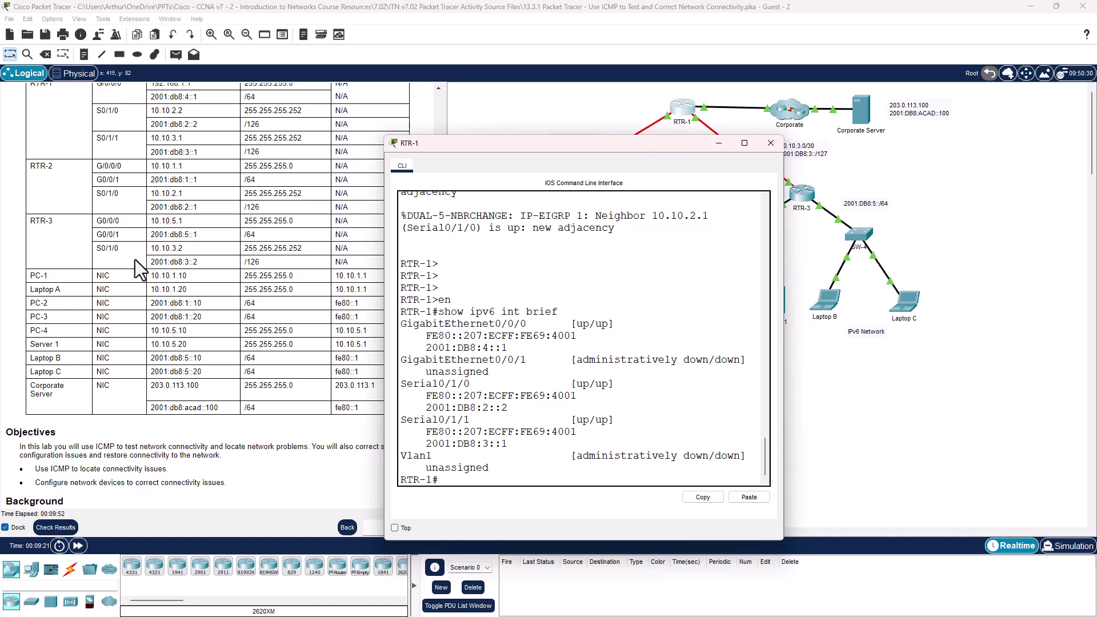
# - Widen the RTR-1 window, check its interfaces' IPv6 addresses against the addressing table, and close the window
pyautogui.moveTo(783, 298); pyautogui.dragTo(1005, 304)
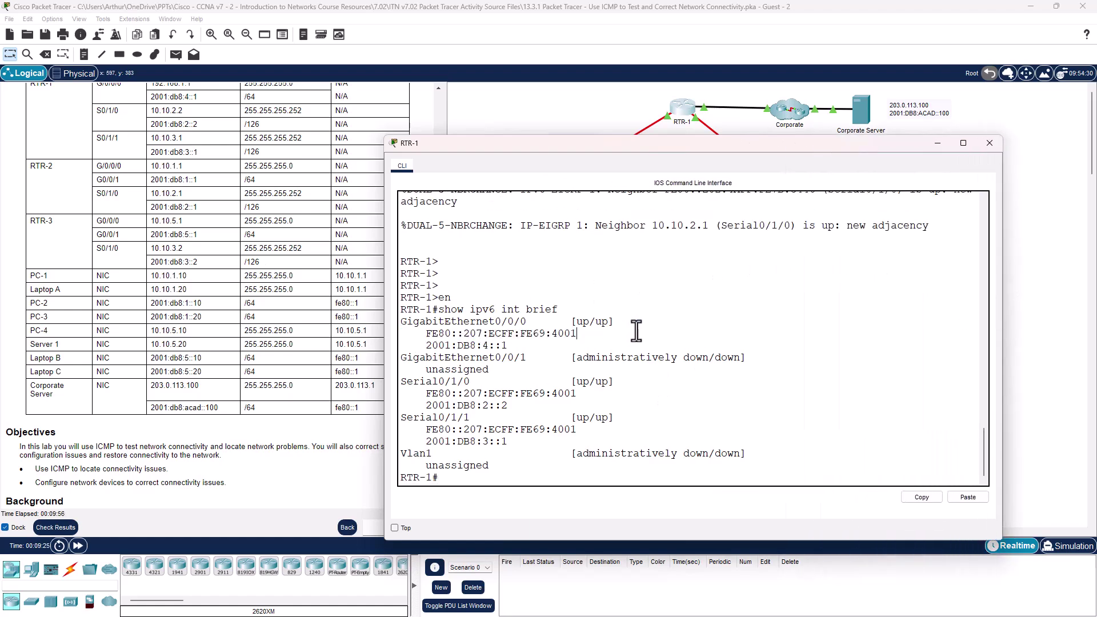
pyautogui.tripleClick(609, 328)
pyautogui.moveTo(426, 393); pyautogui.dragTo(569, 393)
pyautogui.moveTo(433, 429); pyautogui.dragTo(571, 429)
pyautogui.scroll(2, 225, 325)
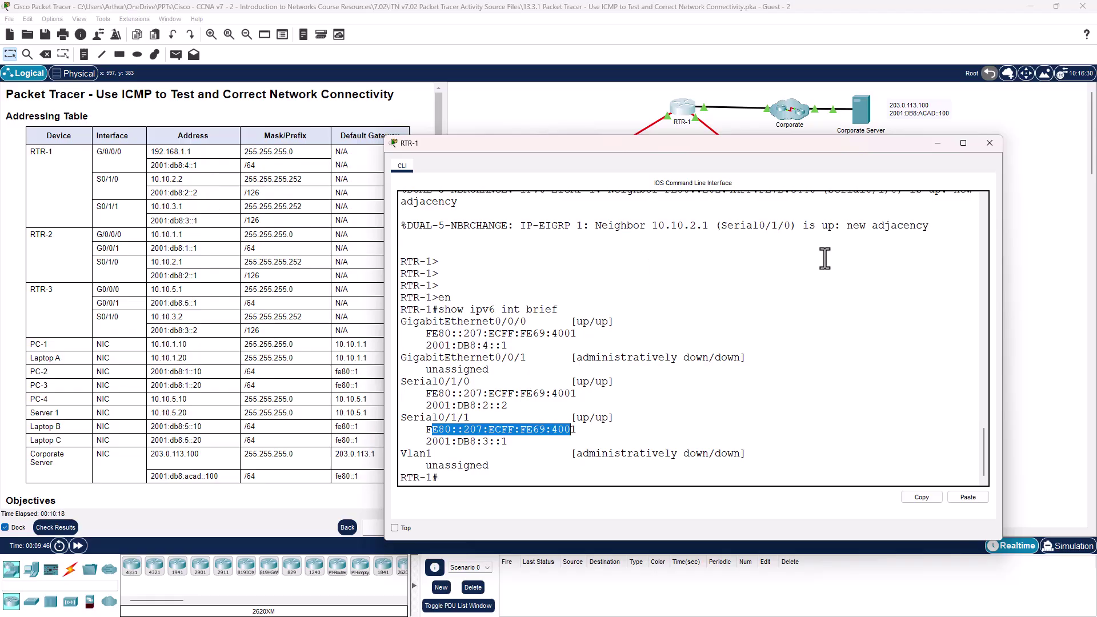
pyautogui.click(990, 143)
# - Open RTR-2's command line, enter privileged EXEC mode, and run show ipv6 int brief to list its IPv6 interfaces
pyautogui.click(570, 197)
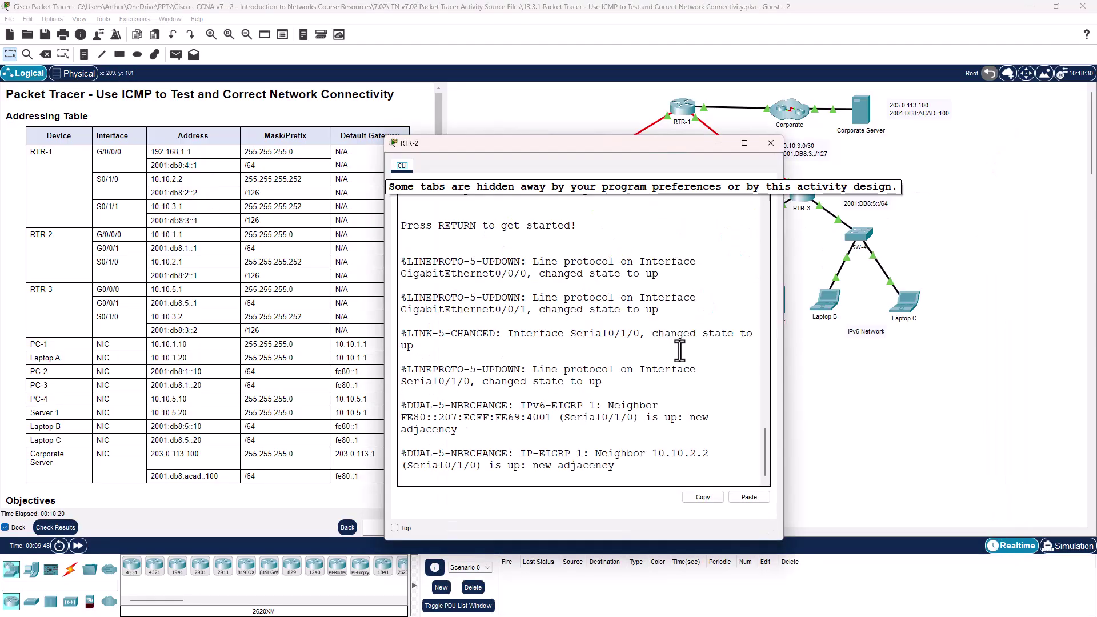
pyautogui.press('Return')
pyautogui.press('Return')
pyautogui.press('Return')
pyautogui.write('en')
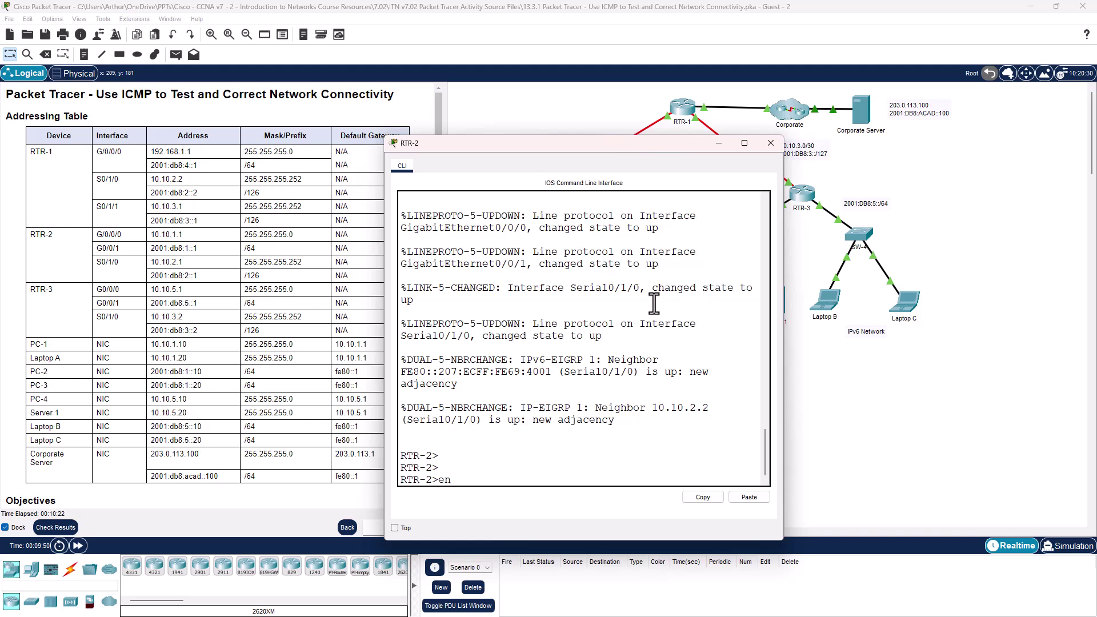
pyautogui.press('Return')
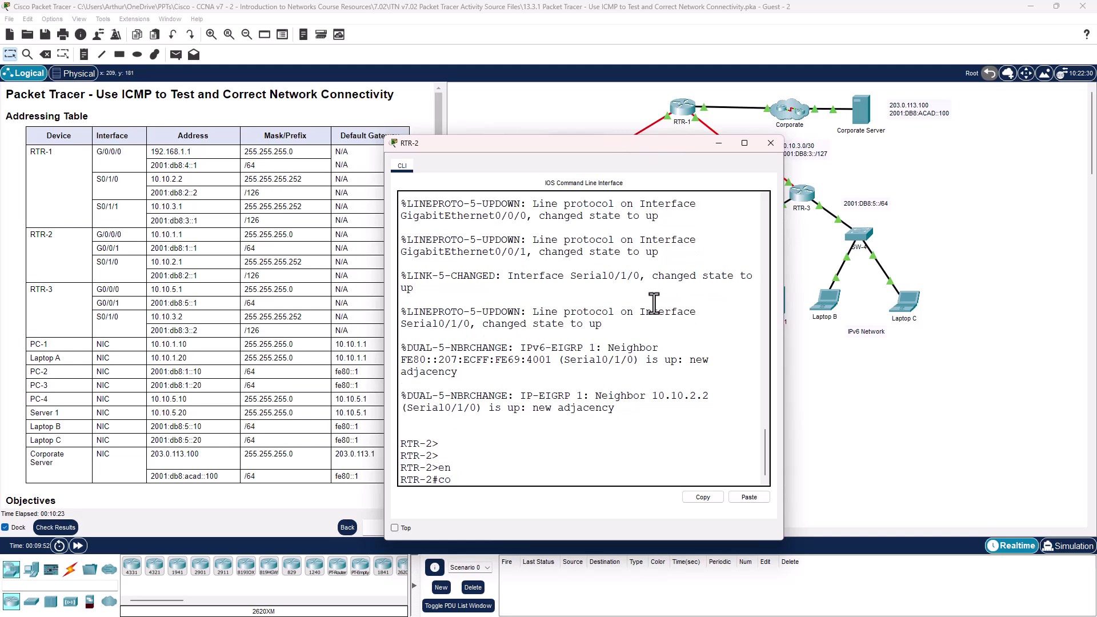
pyautogui.write('show ipv6 int brief')
pyautogui.press('Return')
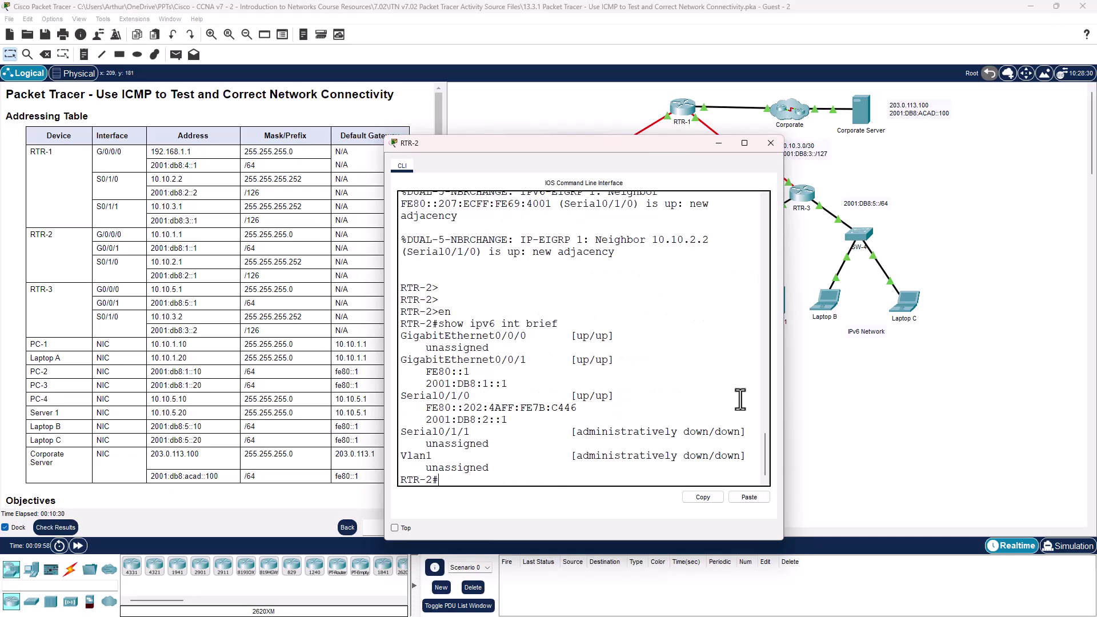
# - Widen the RTR-2 window, compare the GigabitEthernet0/0/1 and Serial0/1/0 global IPv6 addresses with the addressing table, and close the window
pyautogui.moveTo(782, 366); pyautogui.dragTo(989, 370)
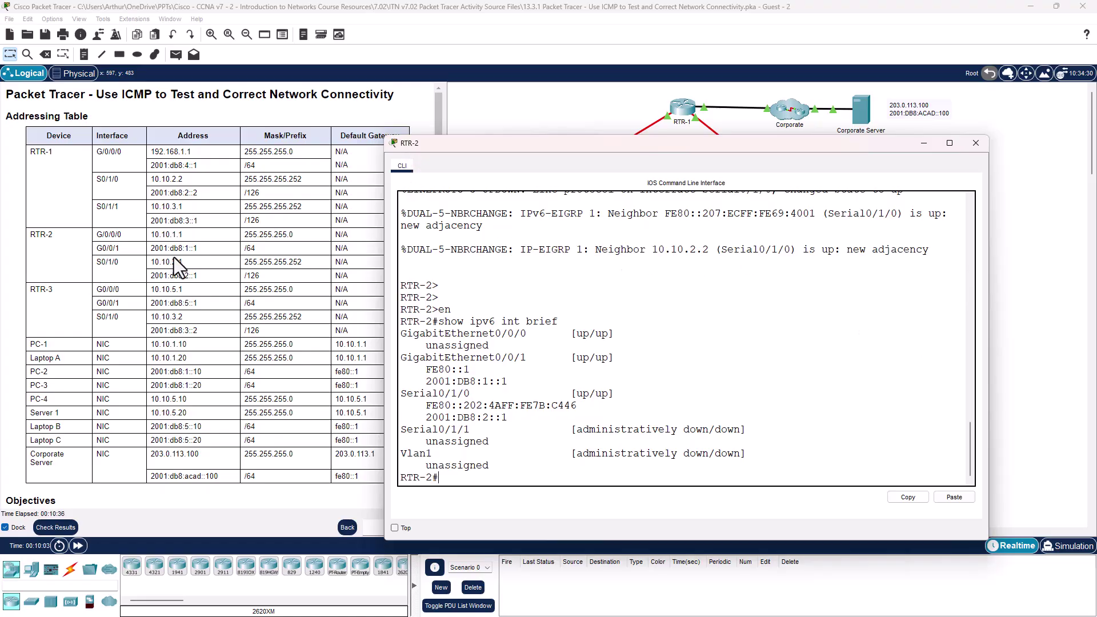
pyautogui.moveTo(425, 381); pyautogui.dragTo(507, 381)
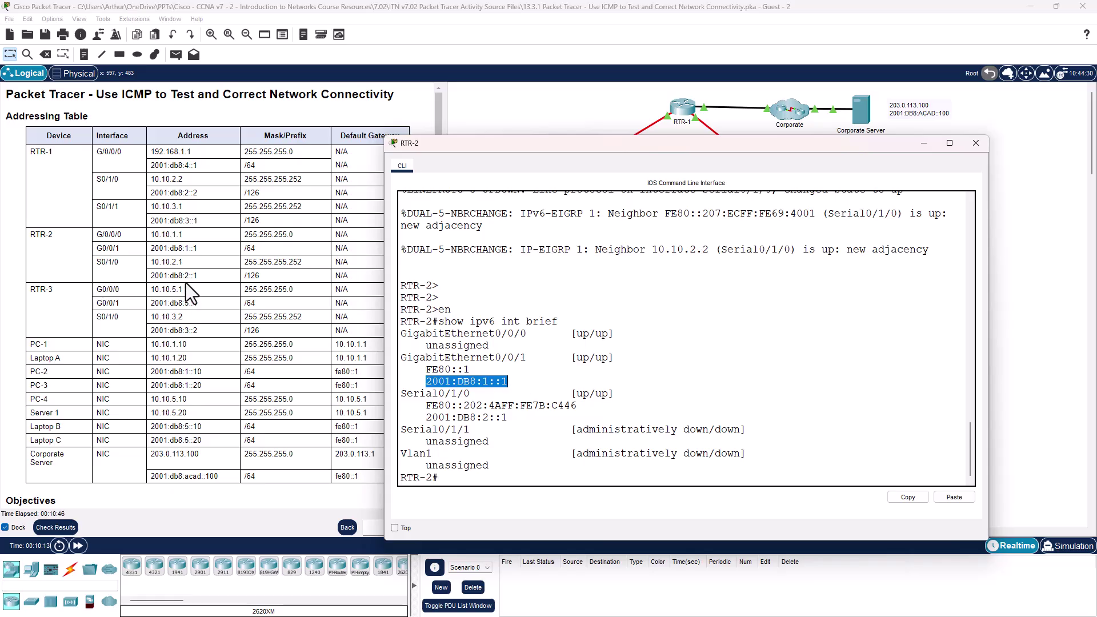
pyautogui.moveTo(433, 417); pyautogui.dragTo(507, 418)
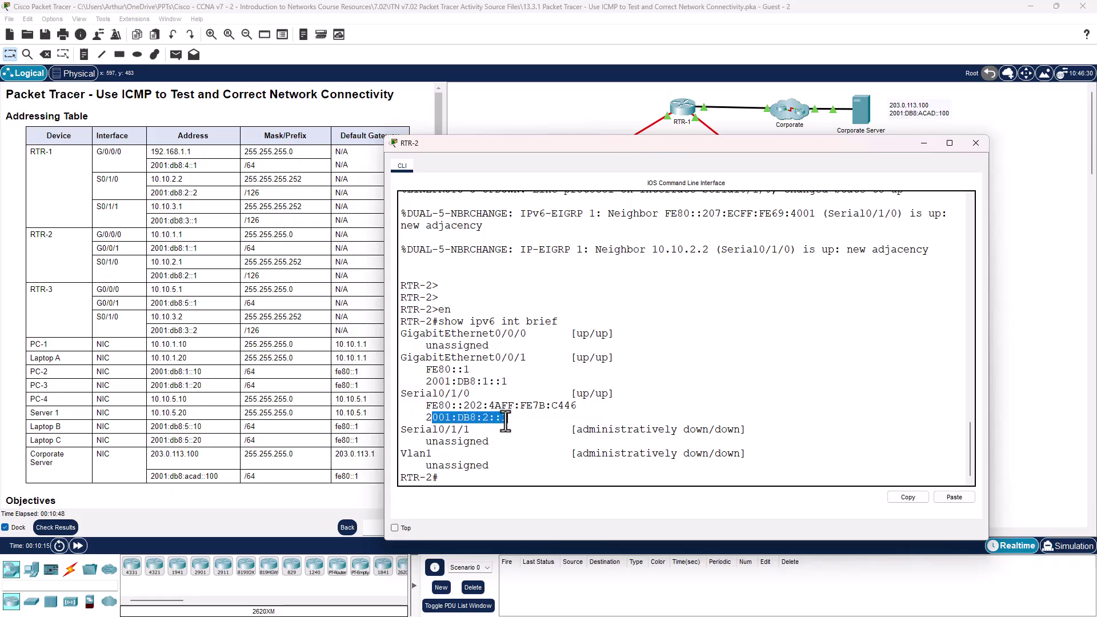
pyautogui.click(976, 143)
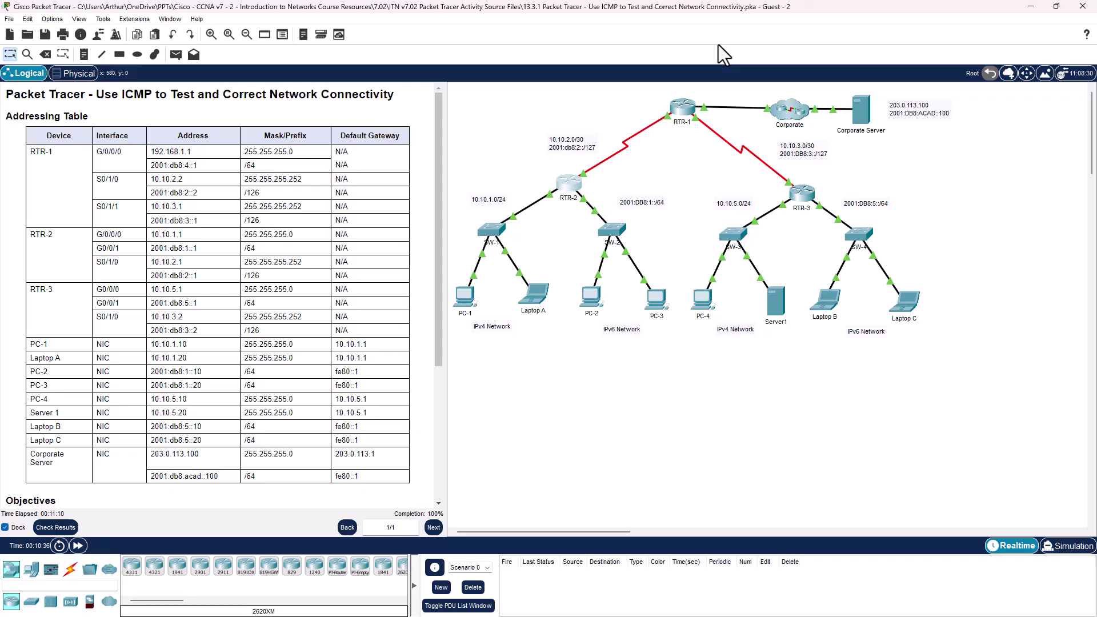
# - Check the activity's results and view the status of its assessment items
pyautogui.click(56, 526)
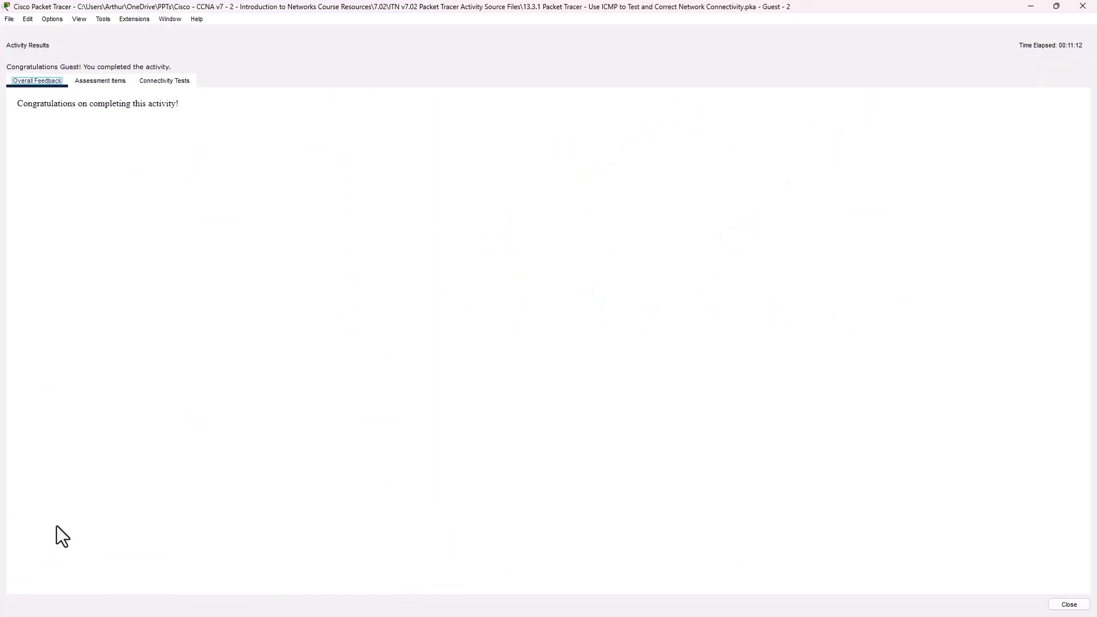
pyautogui.click(120, 82)
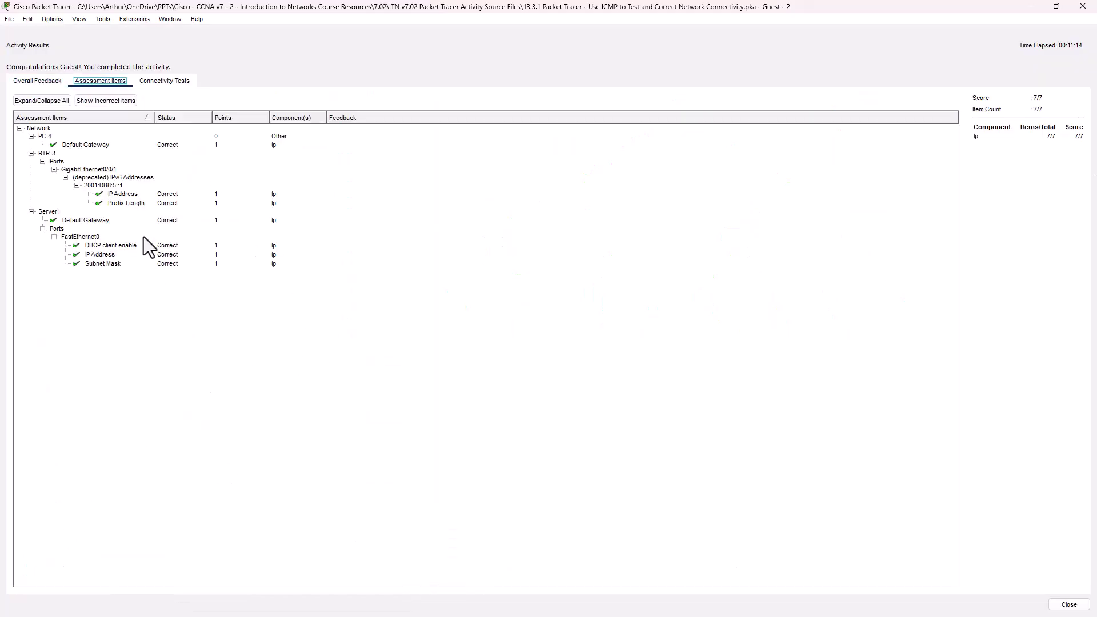